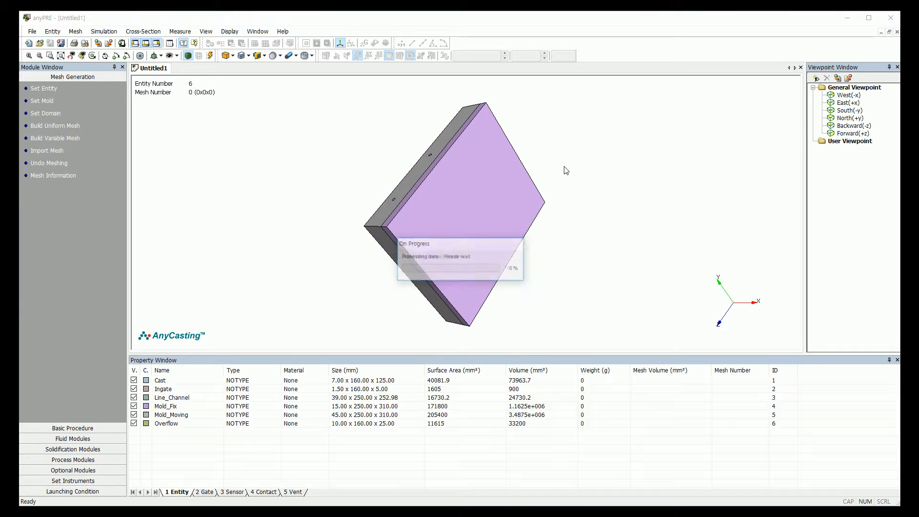
Step: Hide the Mold_Fix and Mold_Moving entities and view the remaining casting parts along the X axis
key(super+Up)
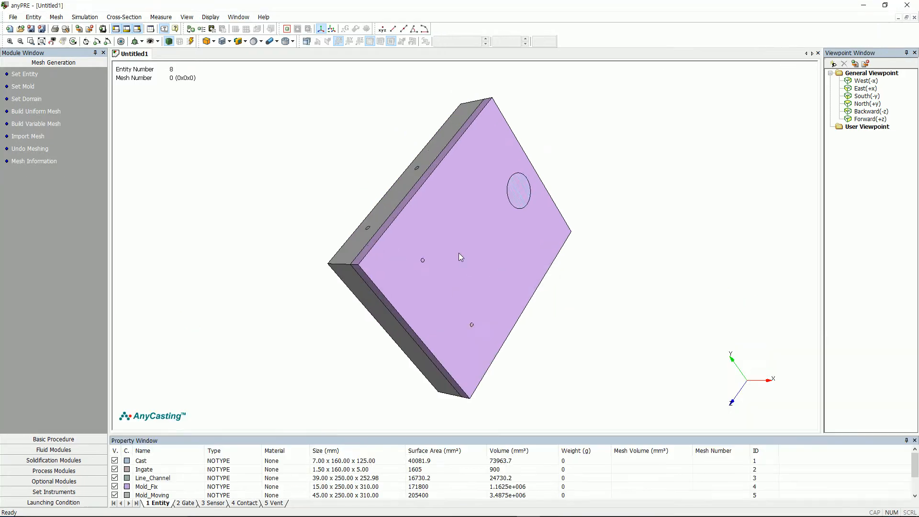
drag(431, 435, 429, 412)
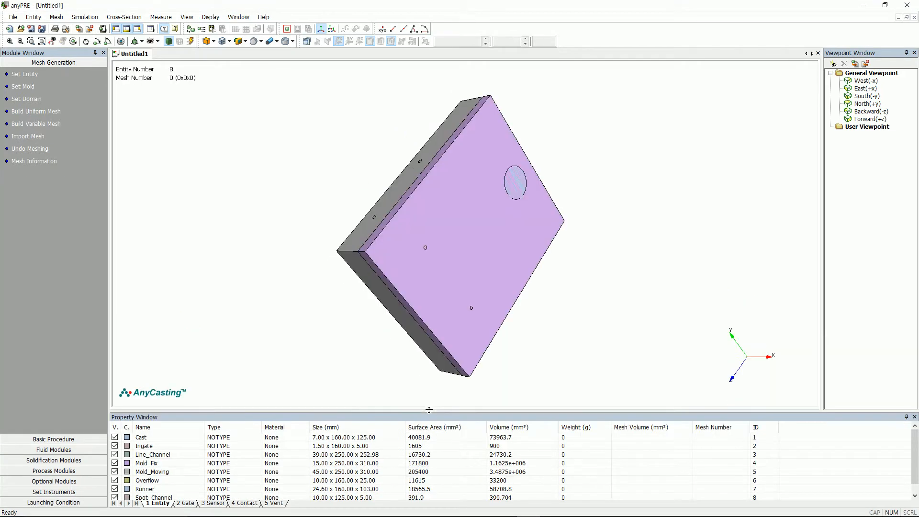
click(115, 463)
click(115, 471)
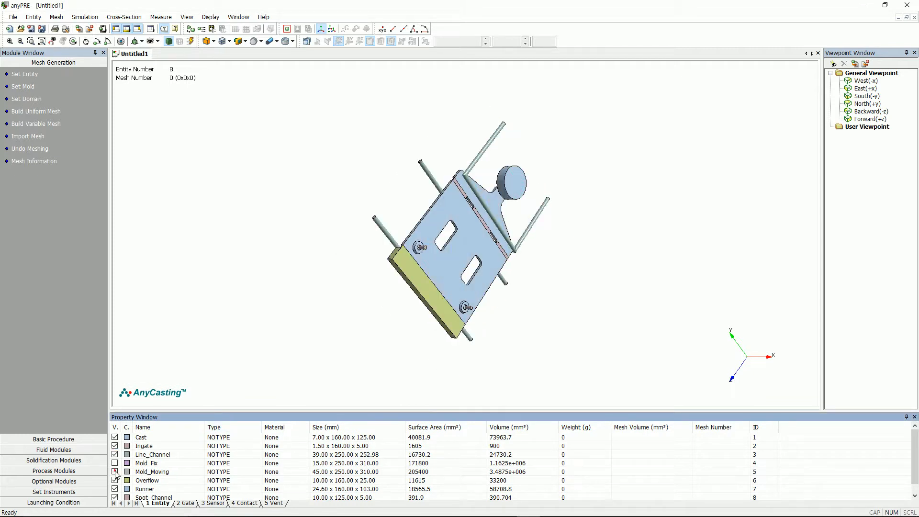
click(460, 263)
key(x)
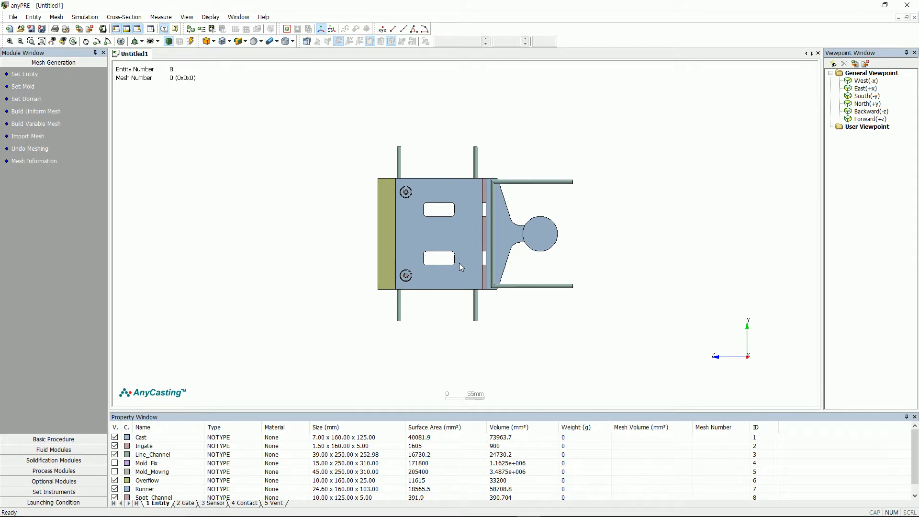
scroll(460, 263, up, 10)
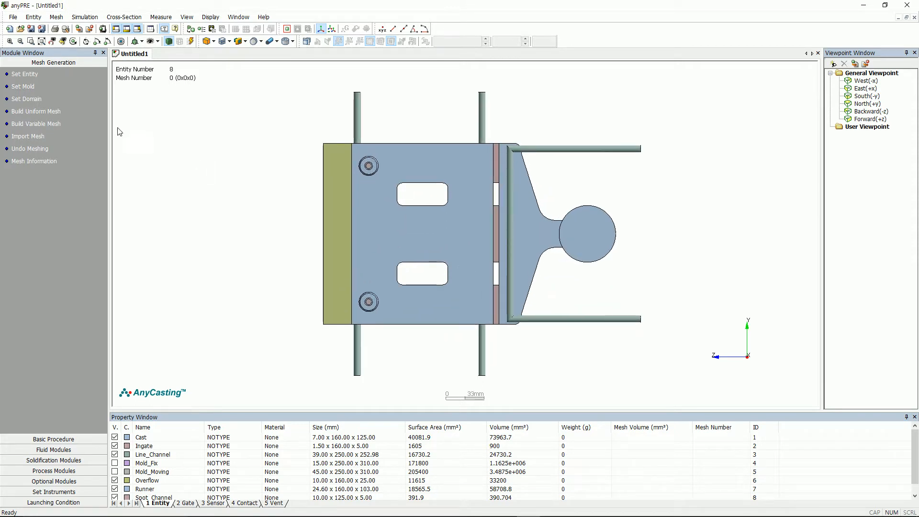
Step: Assign the entity type CAST with subtype CAVITY to Cast and CAST with subtype INGATE to Ingate
click(25, 75)
click(69, 132)
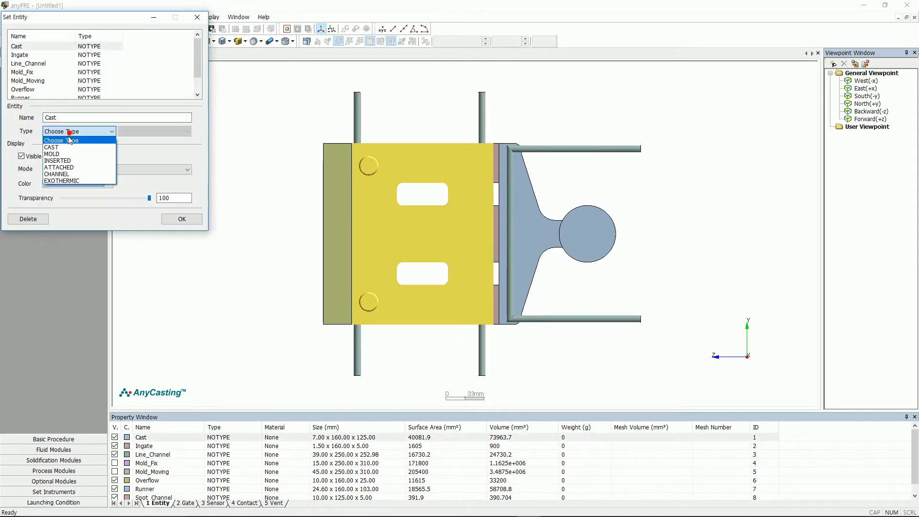
click(60, 147)
click(29, 54)
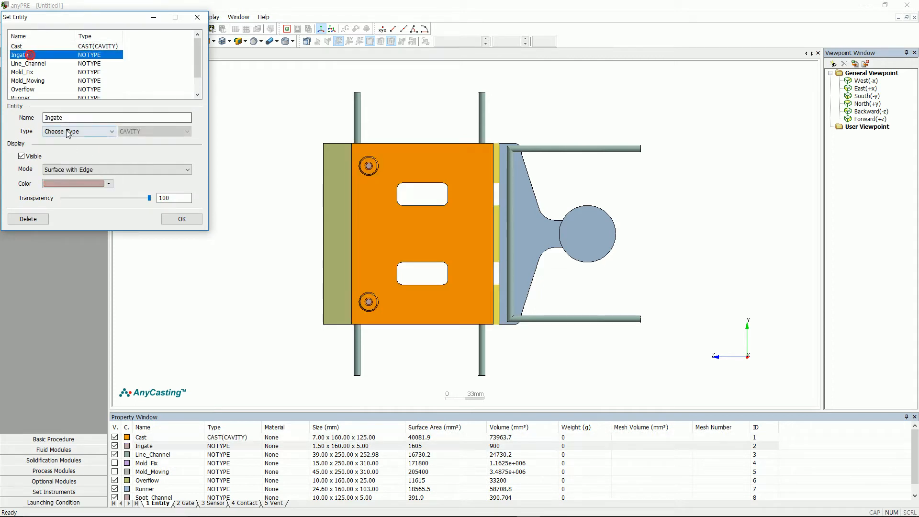
click(68, 132)
click(61, 144)
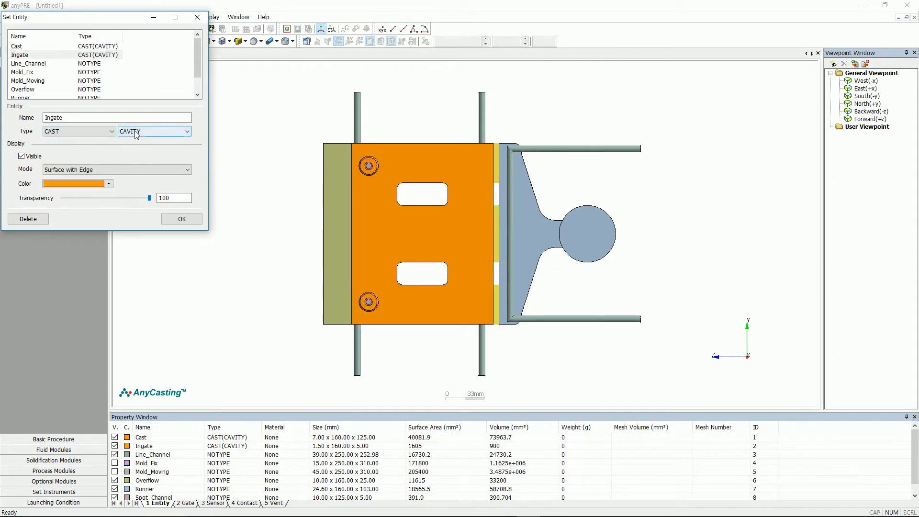
click(136, 132)
click(138, 143)
Step: Assign the entity type CHANNEL to Line_Channel
click(39, 64)
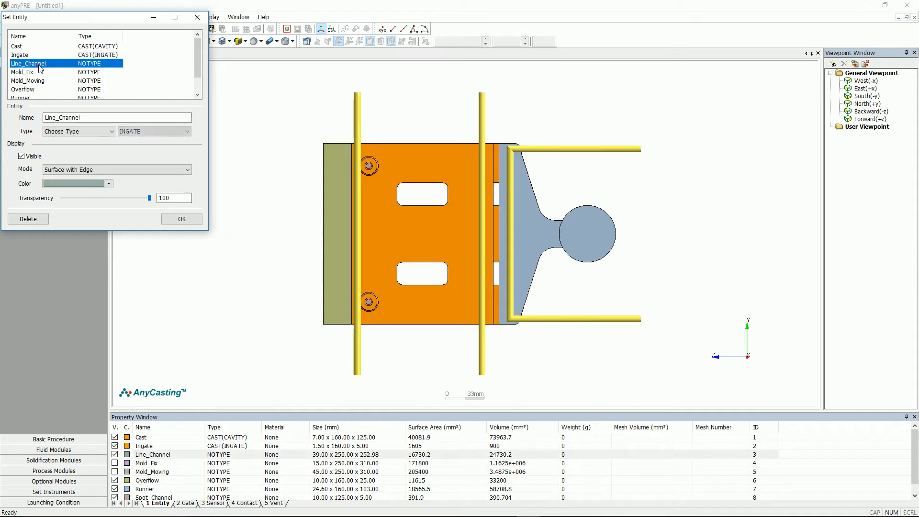
click(67, 131)
click(72, 175)
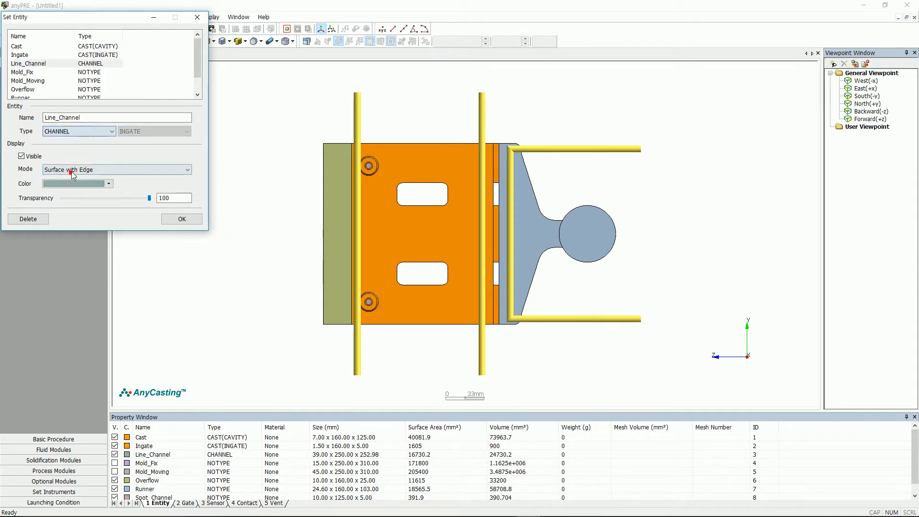
Step: Assign the entity type MOLD to both Mold_Fix and Mold_Moving
click(23, 72)
click(68, 131)
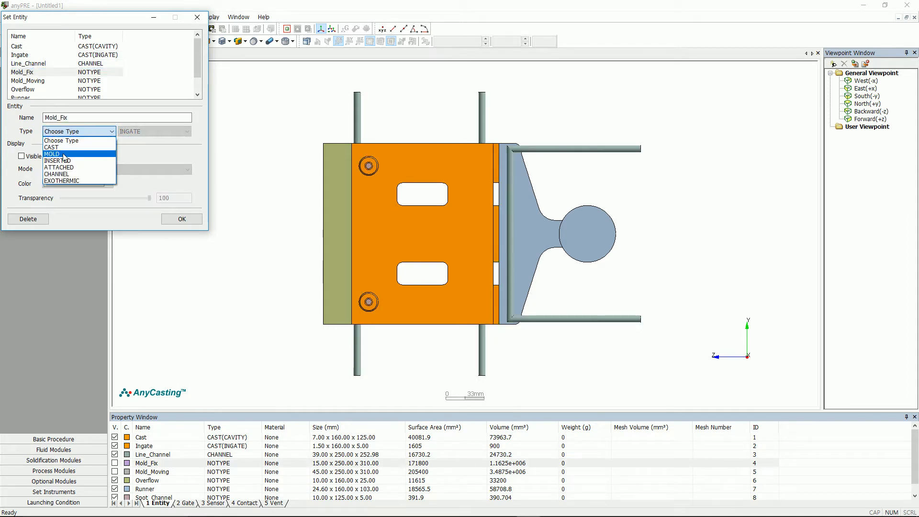
click(65, 154)
click(36, 80)
click(64, 132)
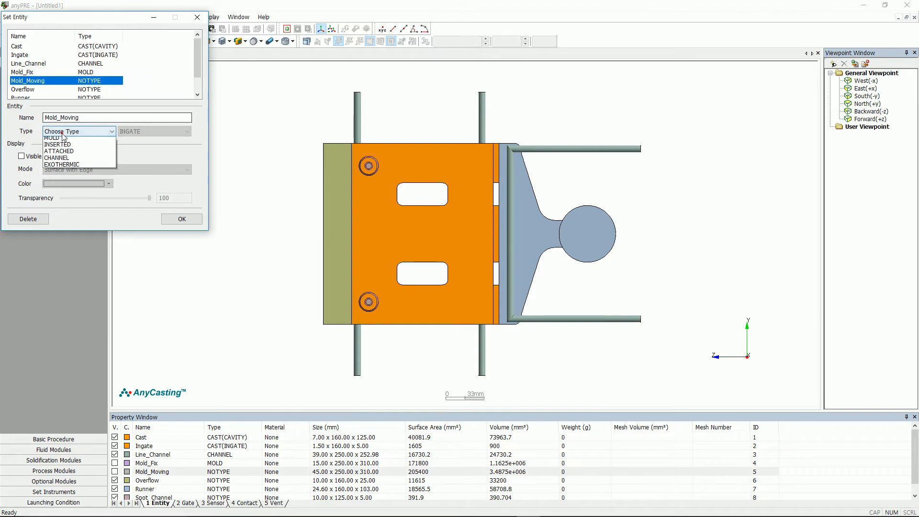
click(64, 154)
Step: Assign the entity type CAST with subtype OVERFLOW to the Overflow entity
click(28, 89)
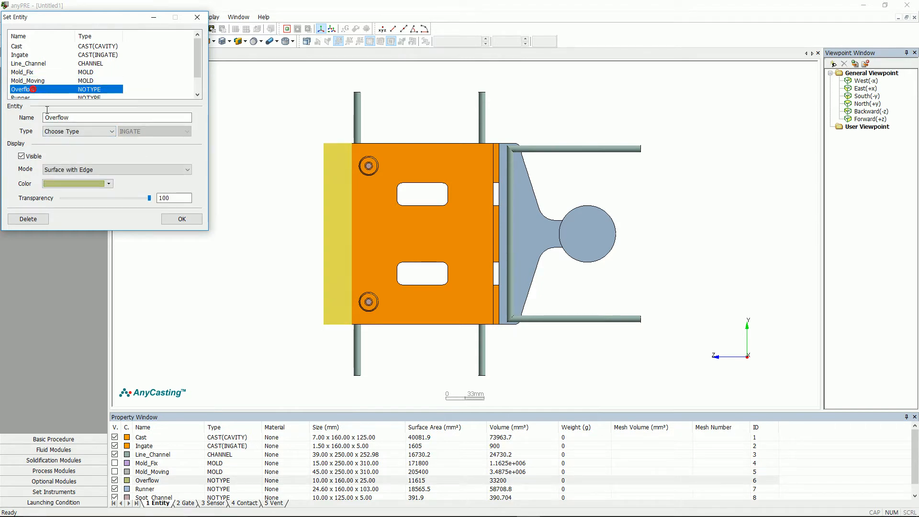
click(64, 131)
click(61, 138)
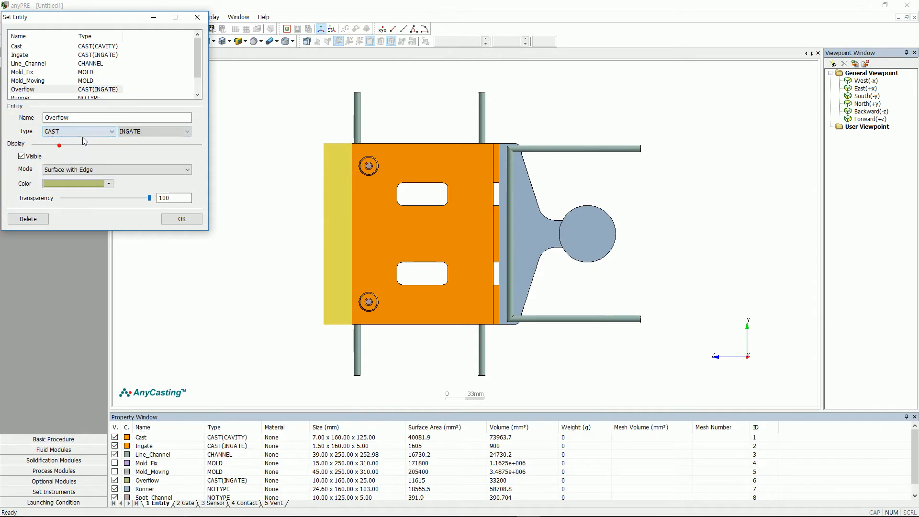
click(134, 132)
click(137, 175)
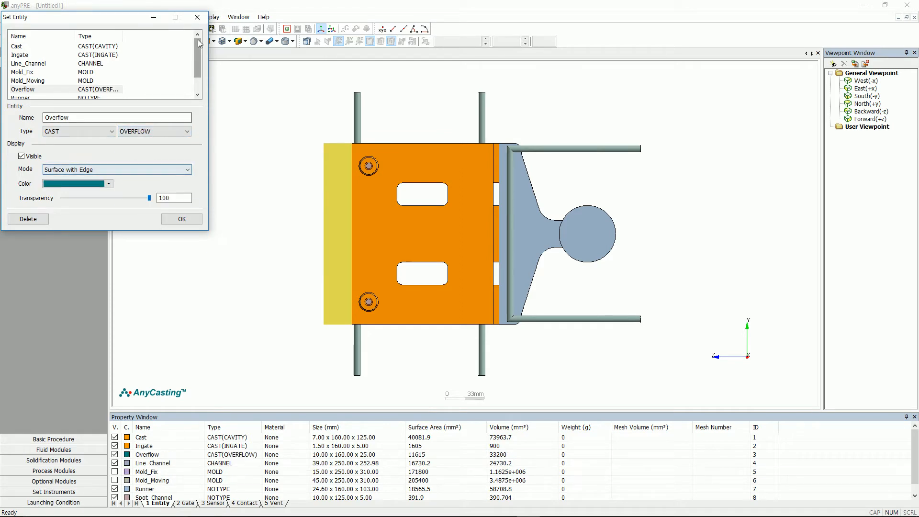
Step: Assign the entity type CAST with subtype RUNNER to the Runner entity
drag(200, 44, 200, 55)
click(39, 81)
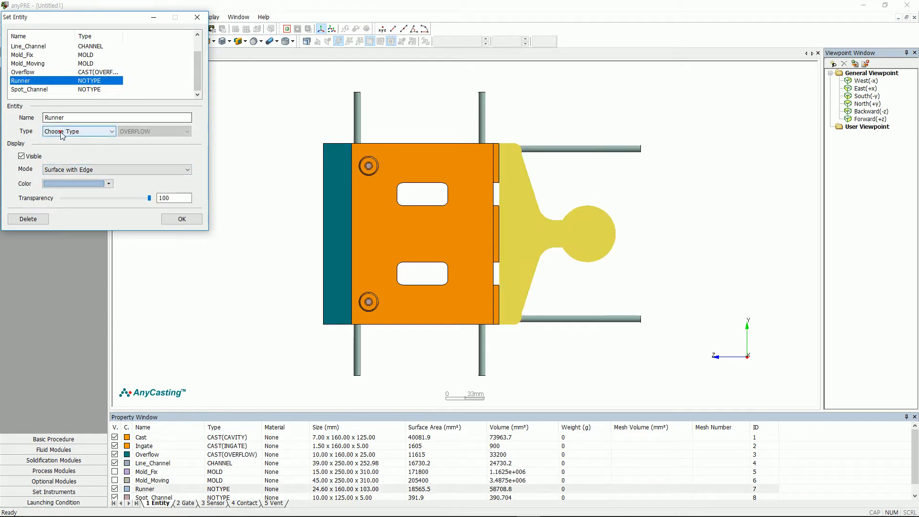
click(62, 132)
click(62, 139)
click(144, 132)
click(130, 154)
Step: Assign the entity type CHANNEL to Spot_Channel and accept the entity settings
click(29, 89)
click(58, 132)
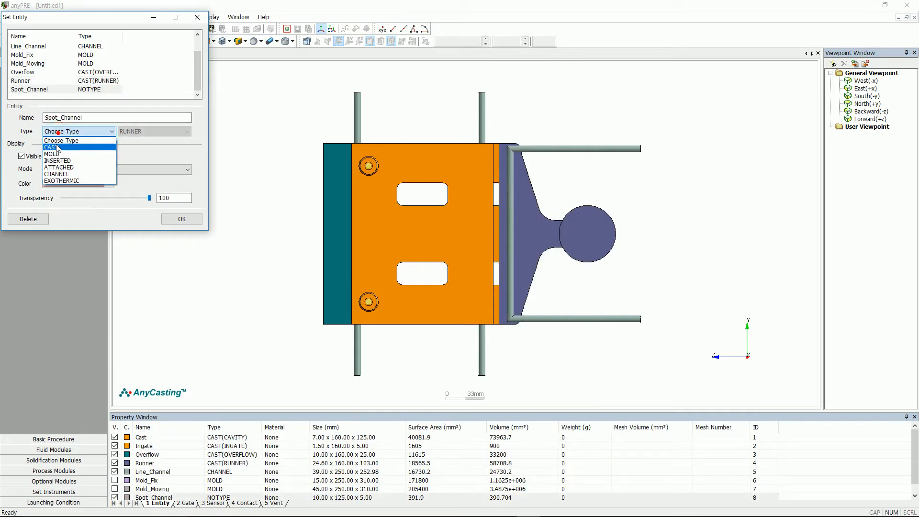
click(56, 171)
click(180, 219)
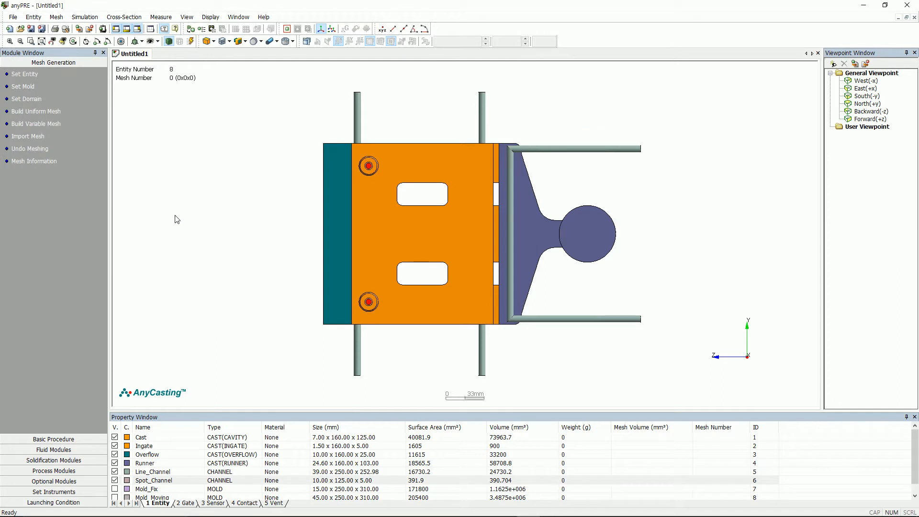
Step: Set the mold domain to Casting + Mold using the Mold Entity type and apply it
click(31, 88)
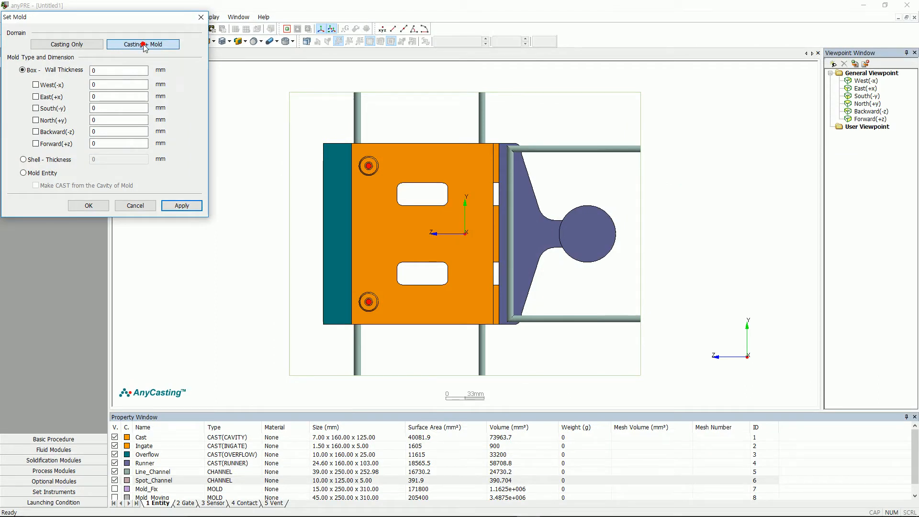
click(46, 174)
click(186, 205)
click(92, 208)
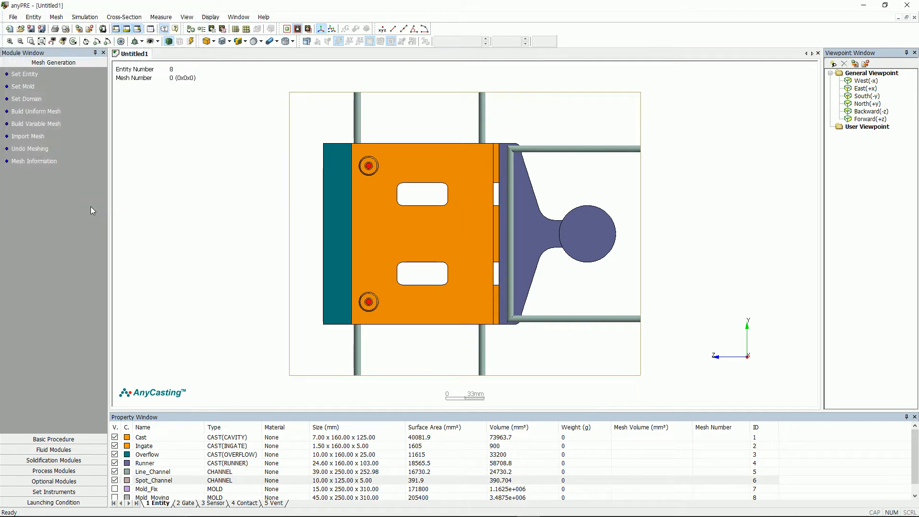
Step: Set the calculation domain ratios to 0.2 for West (x-), 0.1 for South (y-) and 0.9 for North (y+)
click(26, 99)
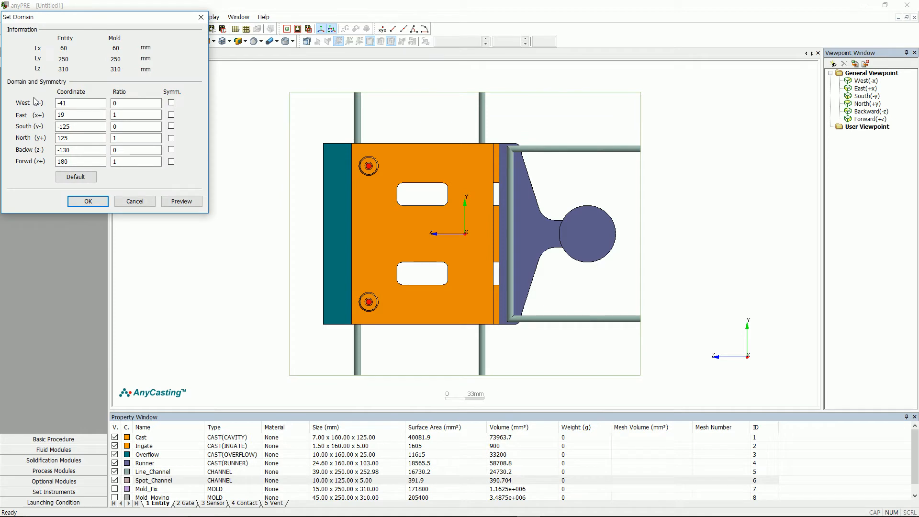
double_click(130, 102)
text(0)
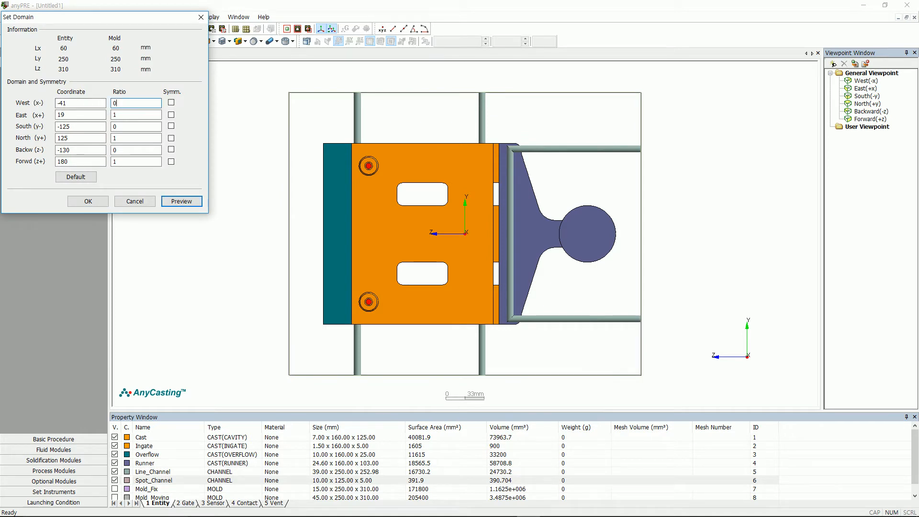
double_click(128, 126)
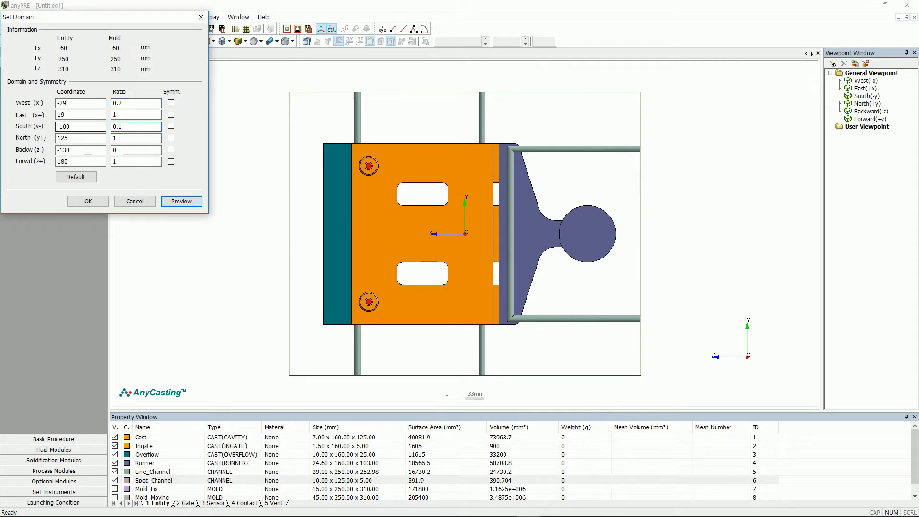
double_click(126, 138)
text(0.9)
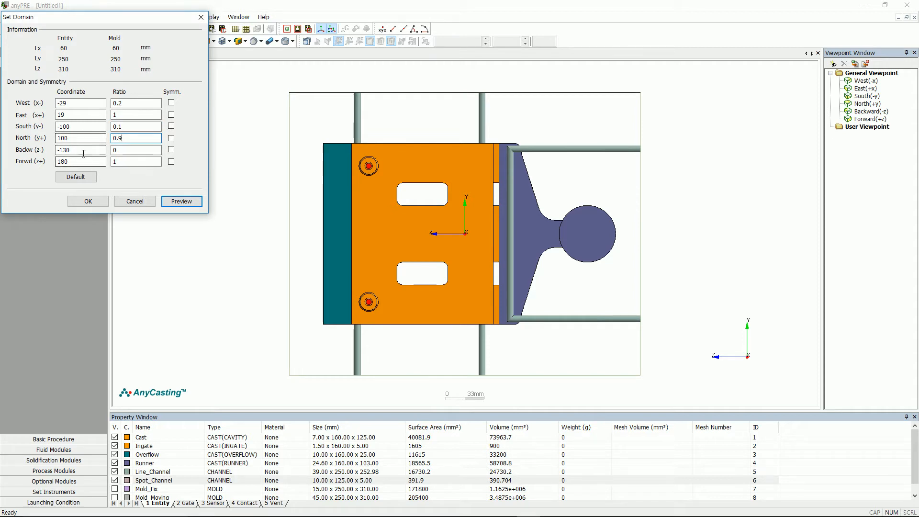
Step: Set the domain's Backward (z-) coordinate to -115 and Forward (z+) to 160, preview it and accept the domain
double_click(62, 149)
text(-115)
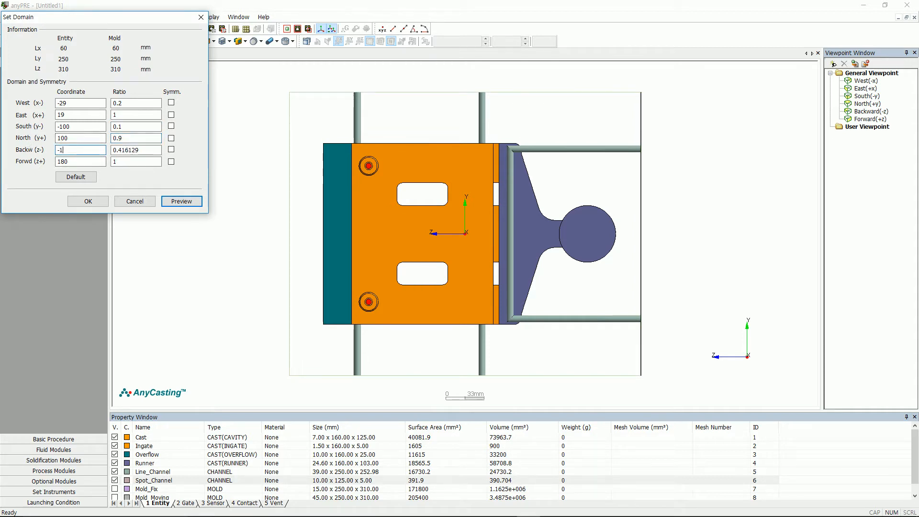
double_click(77, 160)
text(160)
click(198, 203)
click(89, 201)
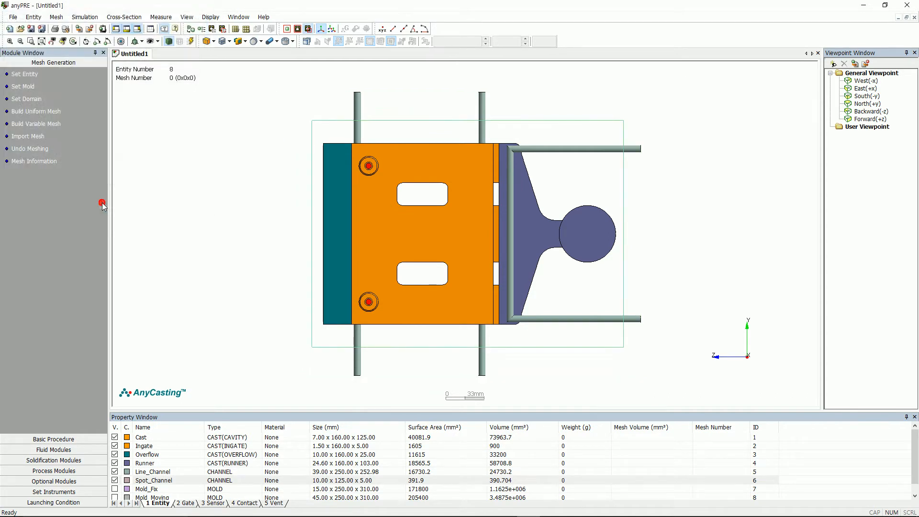
Step: In a variable mesh, set an X-axis block across the ingate thickness from 2.5 to 4 with 4 divisions and auto-block the remaining range
click(40, 124)
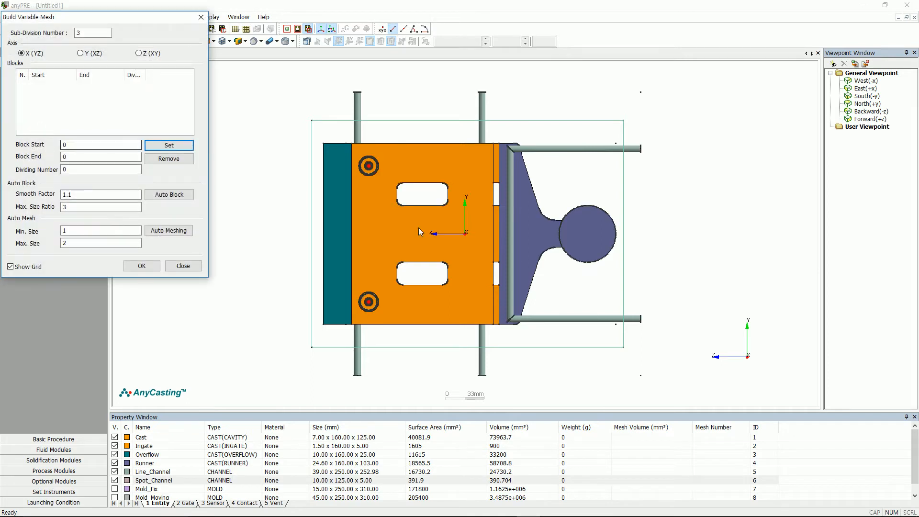
click(412, 224)
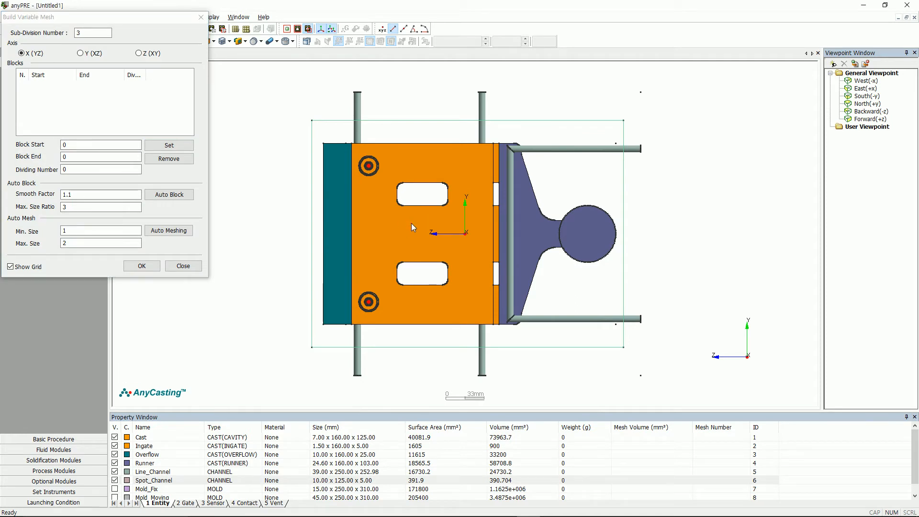
key(y)
scroll(511, 249, up, 3)
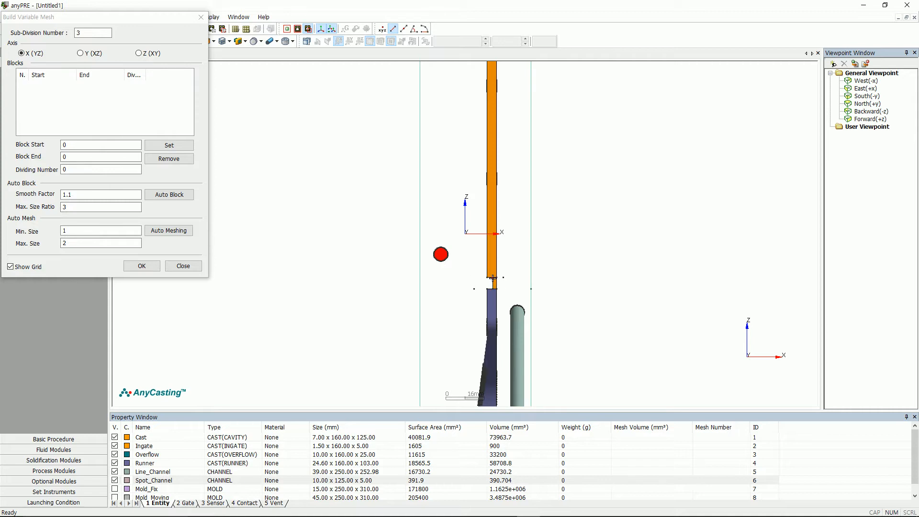
click(496, 276)
click(64, 169)
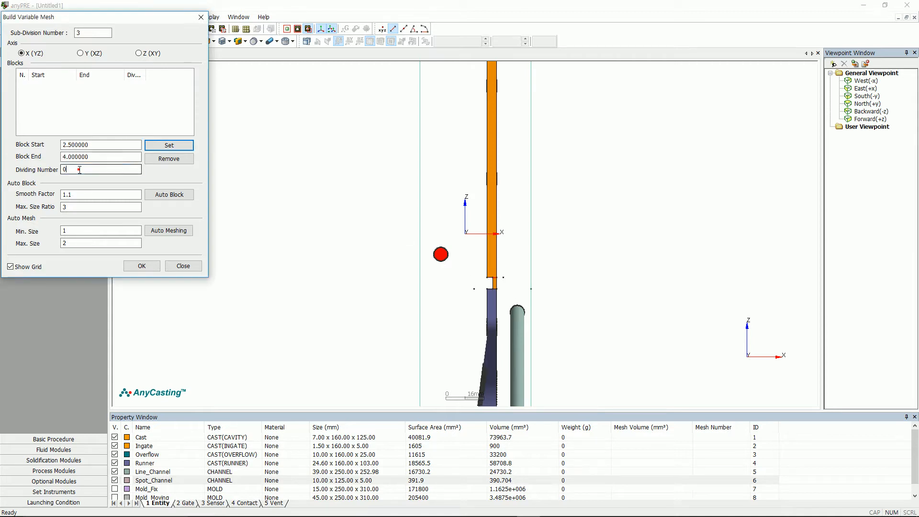
text(4)
click(170, 145)
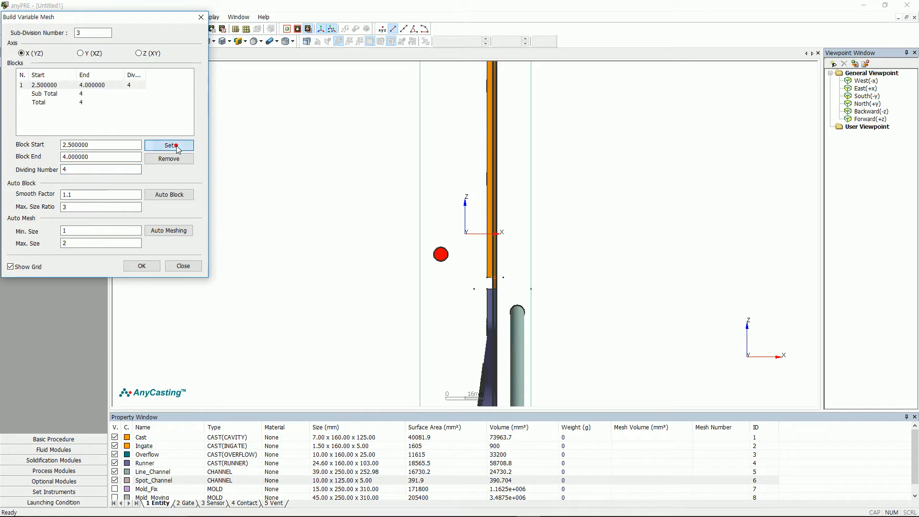
click(173, 195)
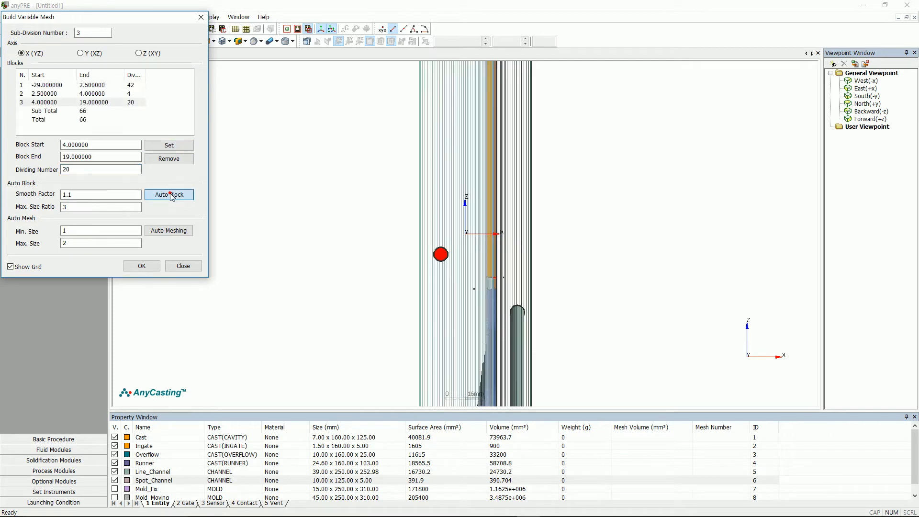
click(165, 195)
Step: Set a Y-axis mesh block across the runner's round biscuit from about -25 to 24.96 with 25 divisions
click(93, 54)
click(380, 226)
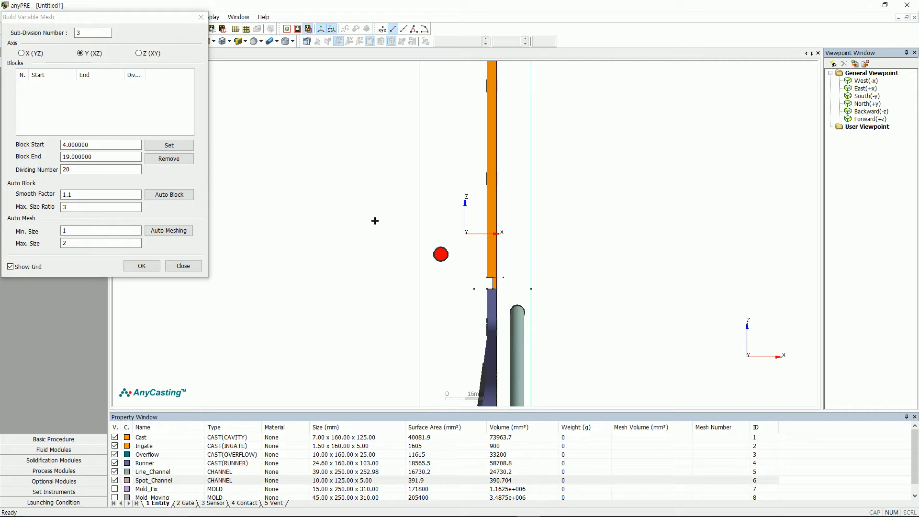
key(x)
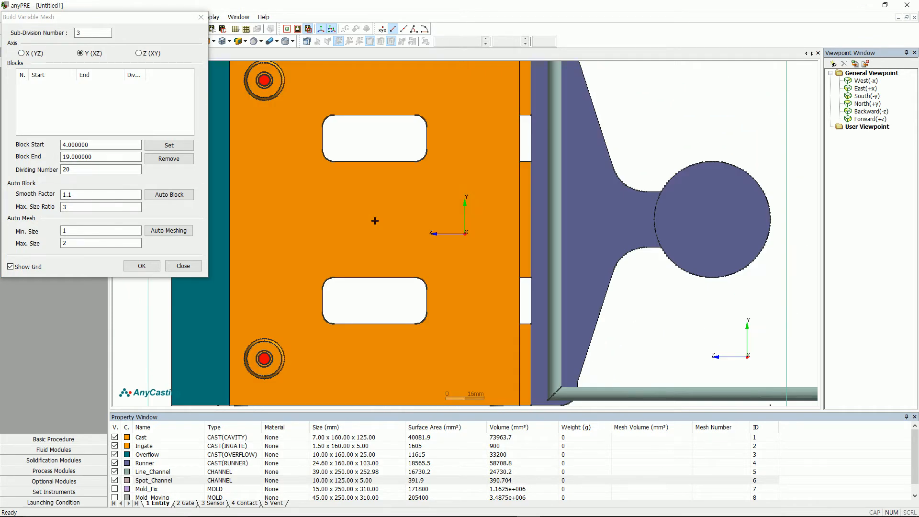
click(715, 161)
click(712, 278)
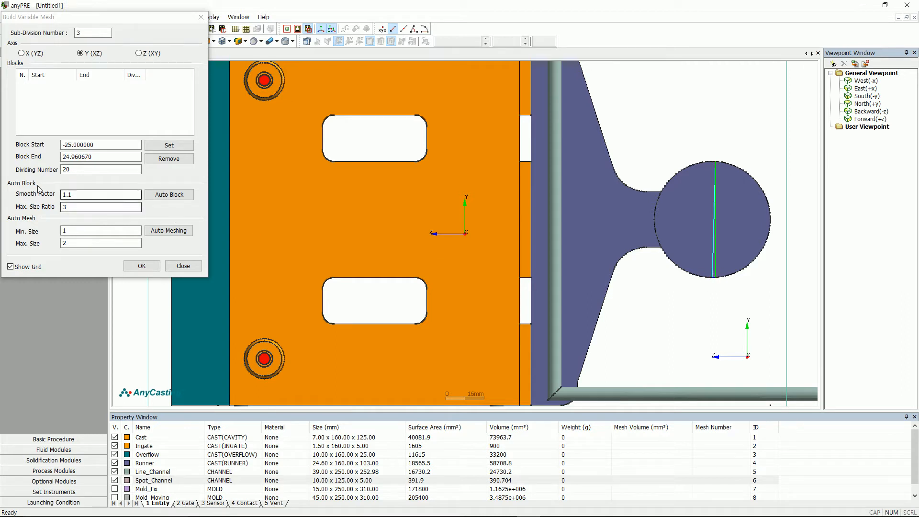
double_click(82, 170)
text(25)
click(180, 145)
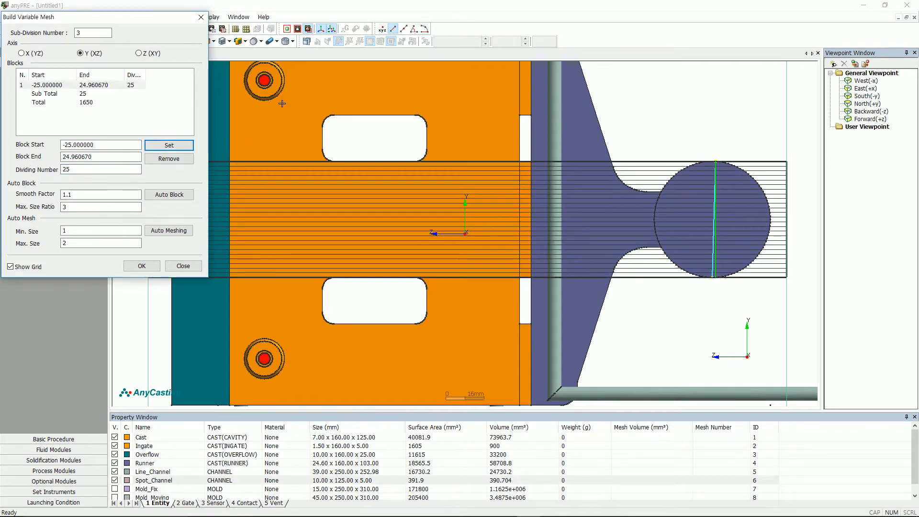
Step: Set a Y-axis block across the circular boss on the negative-Y side, from about -68.59 to -51.45, with 12 divisions
click(264, 338)
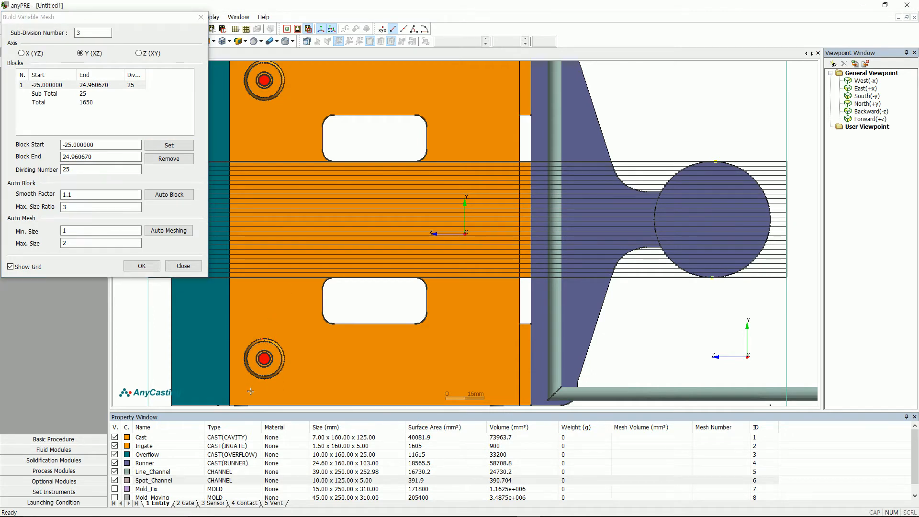
click(262, 378)
double_click(78, 169)
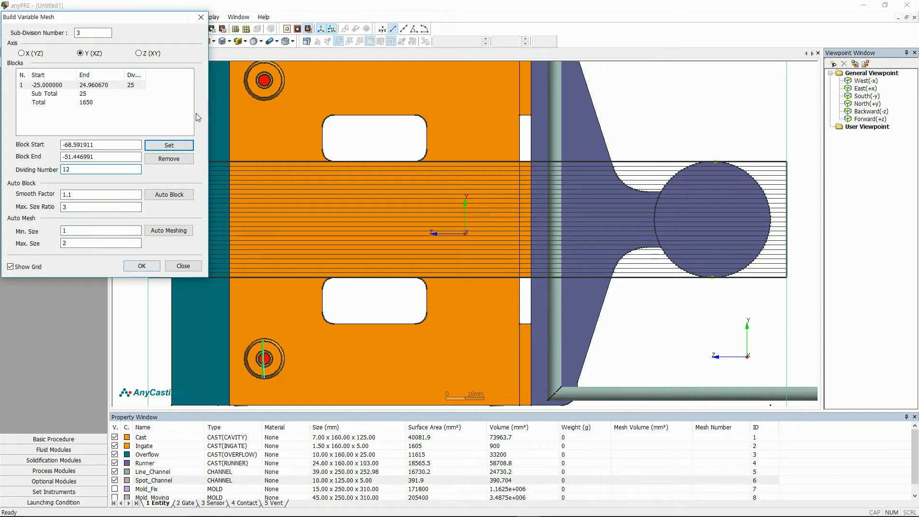
click(169, 145)
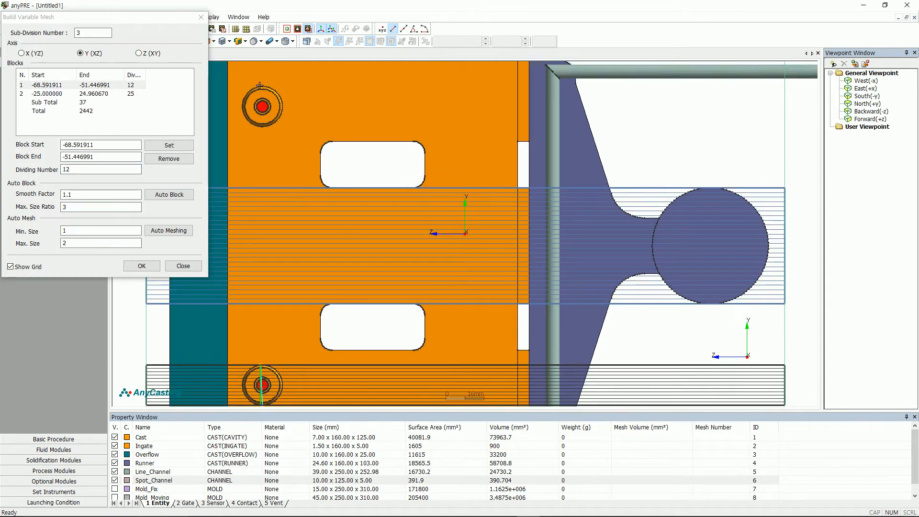
Step: Set a Y-axis block across the positive-Y boss from about 51.41 to 68.56 with 12 divisions and auto-block the remaining range
click(262, 87)
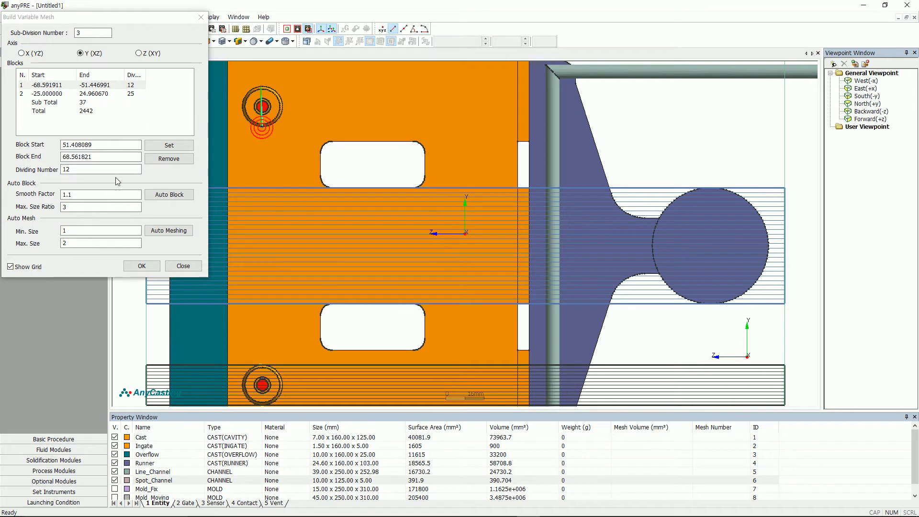
click(175, 145)
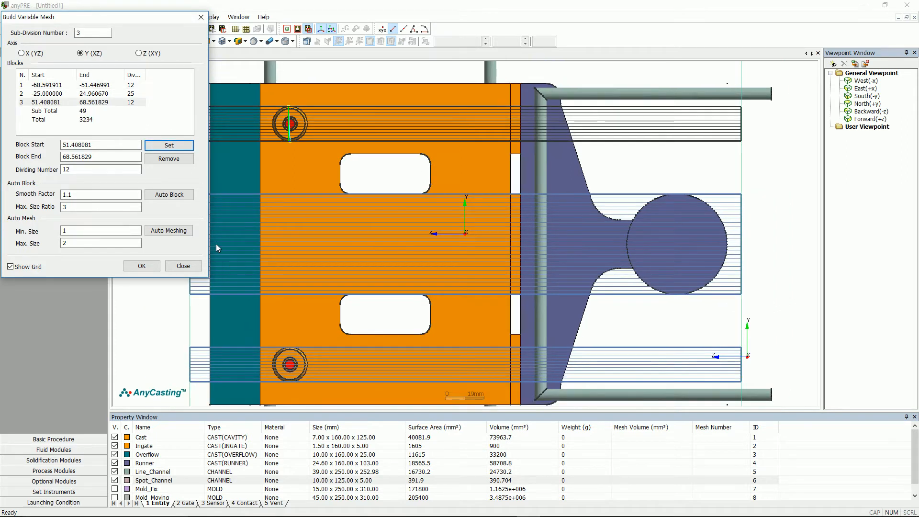
click(173, 195)
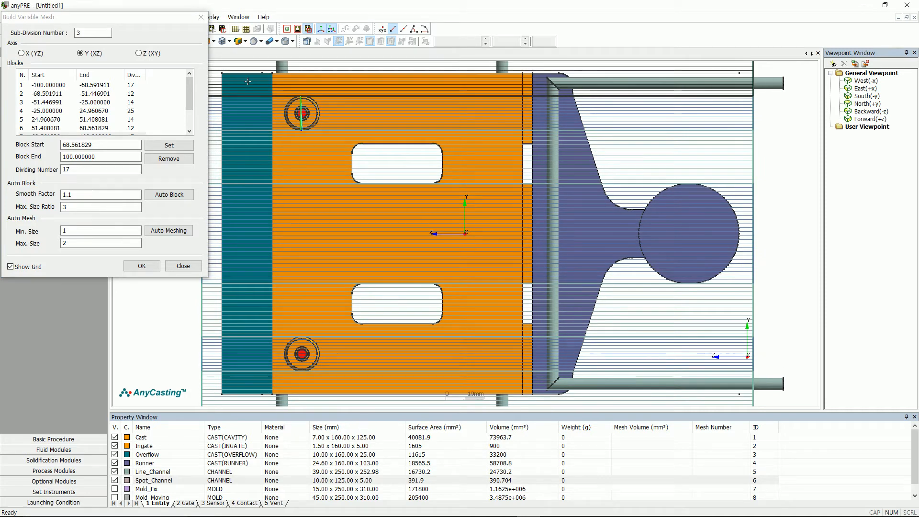
Step: Set a Z-axis mesh block across the round biscuit from about -107.96 to -58.04 with 20 divisions
click(147, 54)
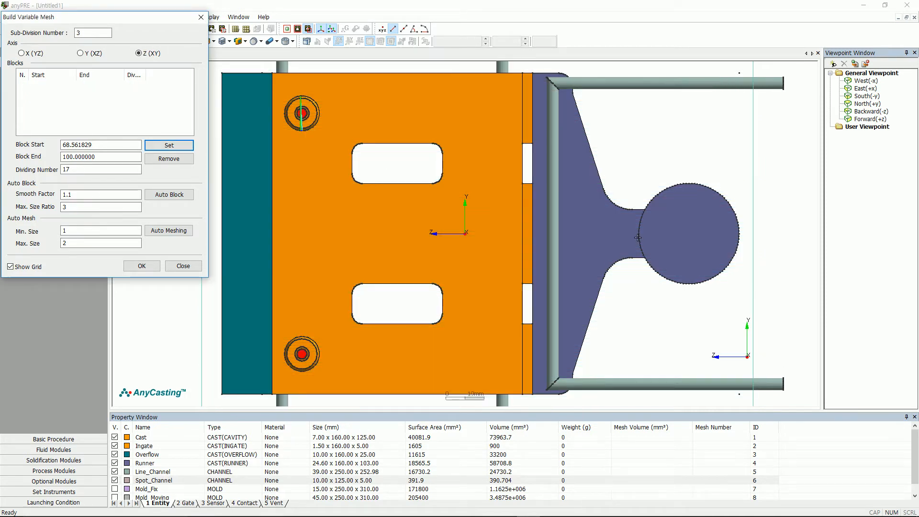
click(740, 236)
double_click(89, 170)
text(20)
click(184, 148)
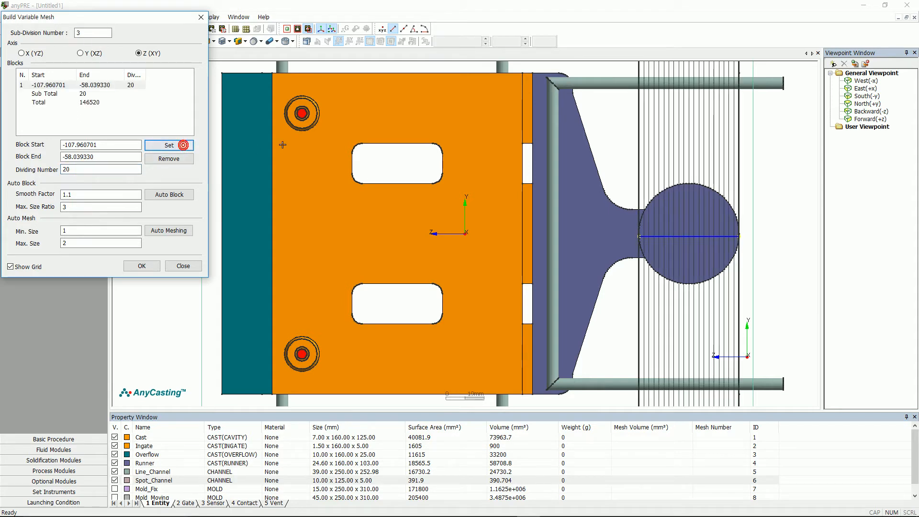
Step: Set a Z-axis block across the circular boss from about 101.42 to 118.59 with 12 divisions
drag(284, 114, 319, 114)
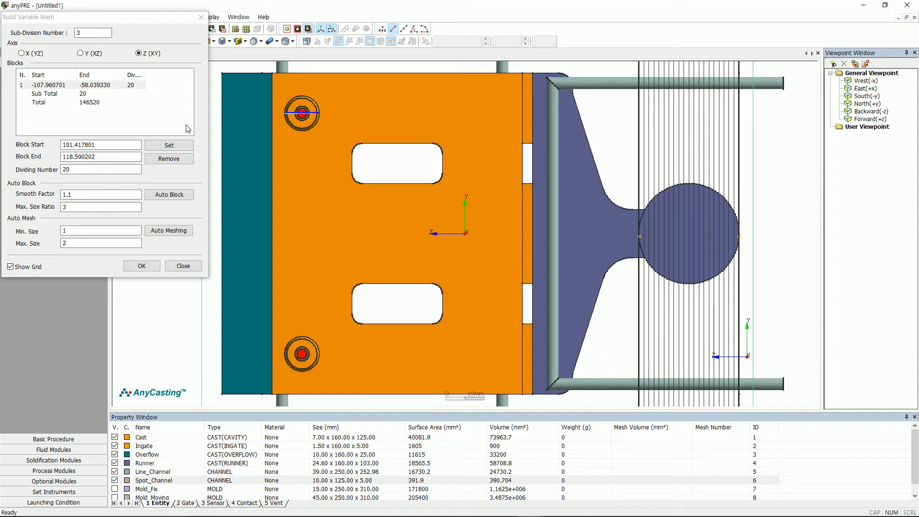
double_click(74, 168)
text(12)
click(169, 145)
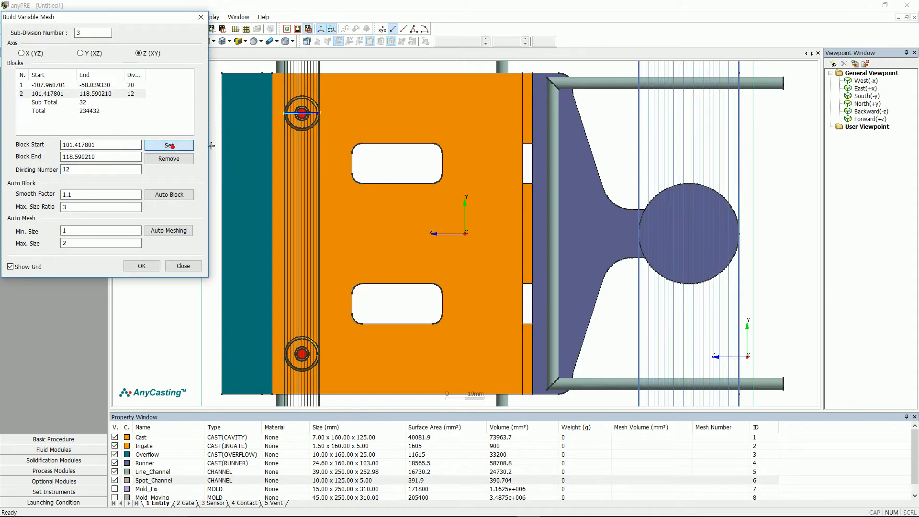
Step: Set a Z-axis block across the ingate from -5 to 0 with 5 divisions, auto-block the rest and accept the variable mesh
drag(524, 143, 528, 144)
double_click(82, 169)
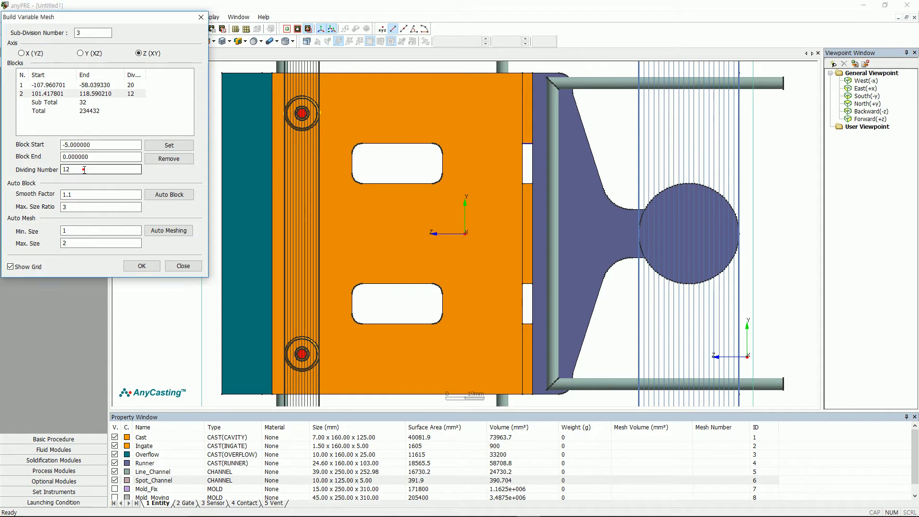
text(5)
click(181, 146)
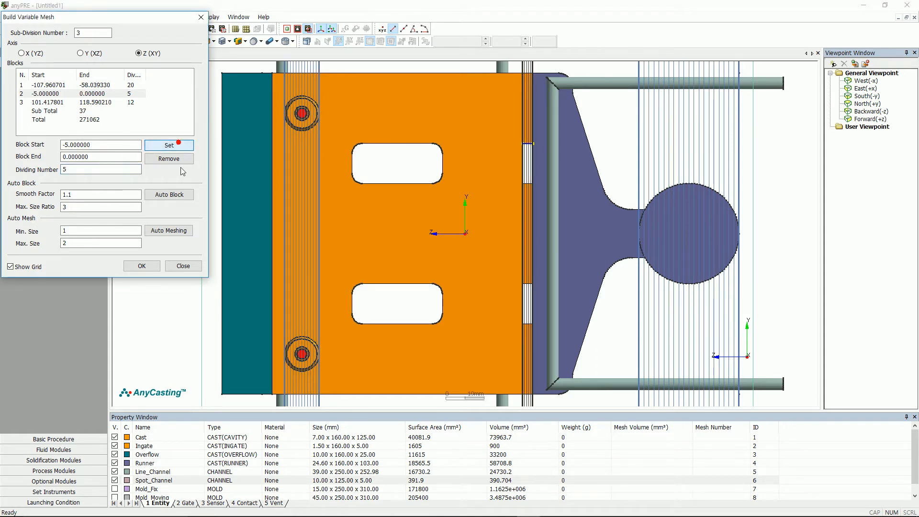
click(177, 195)
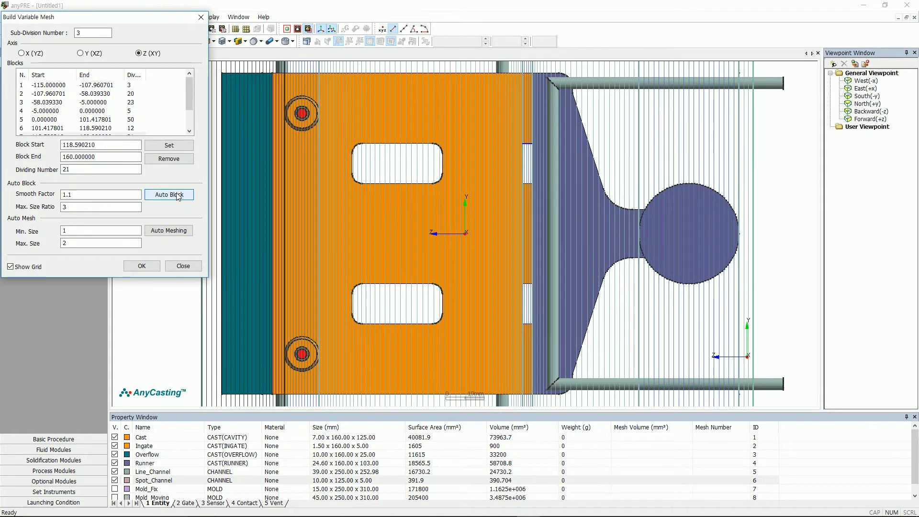
scroll(339, 270, down, 2)
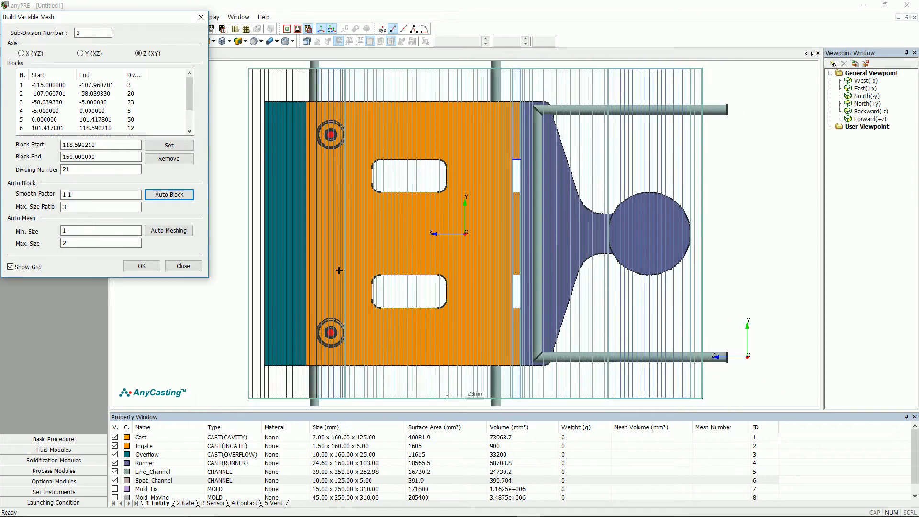
click(140, 265)
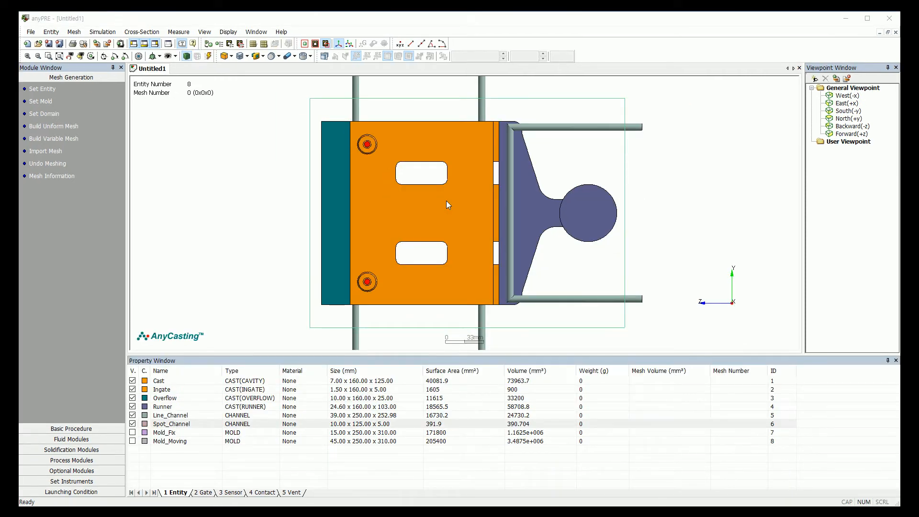
Step: Build a uniform mesh with a total of 3,000,000 cells and close the mesh information
click(60, 127)
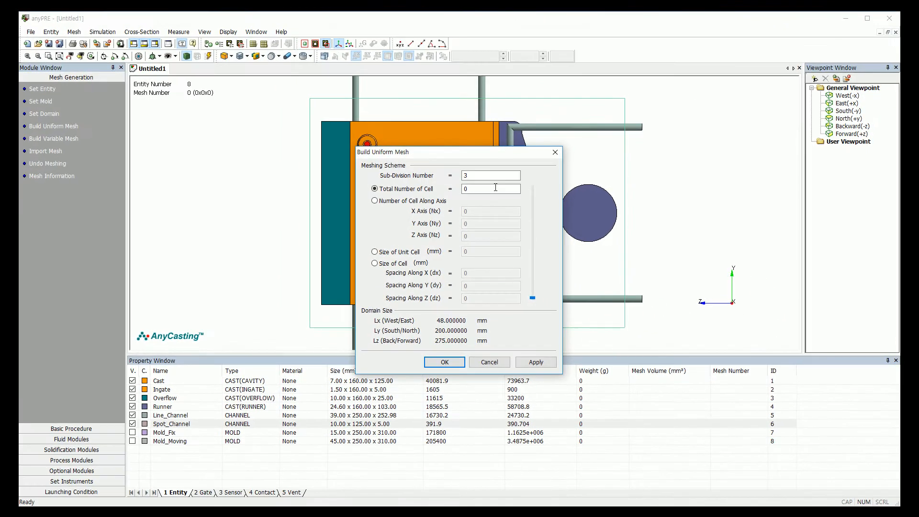
double_click(495, 187)
text(3,000,000)
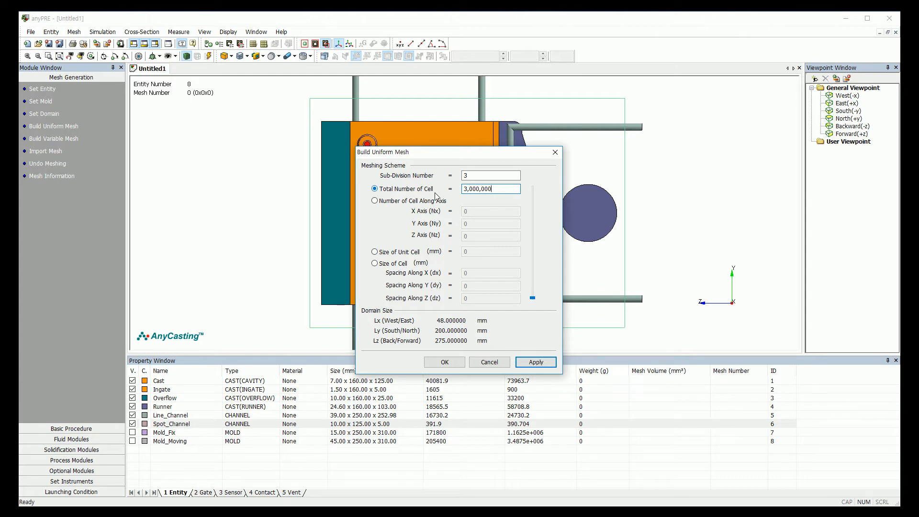
click(542, 364)
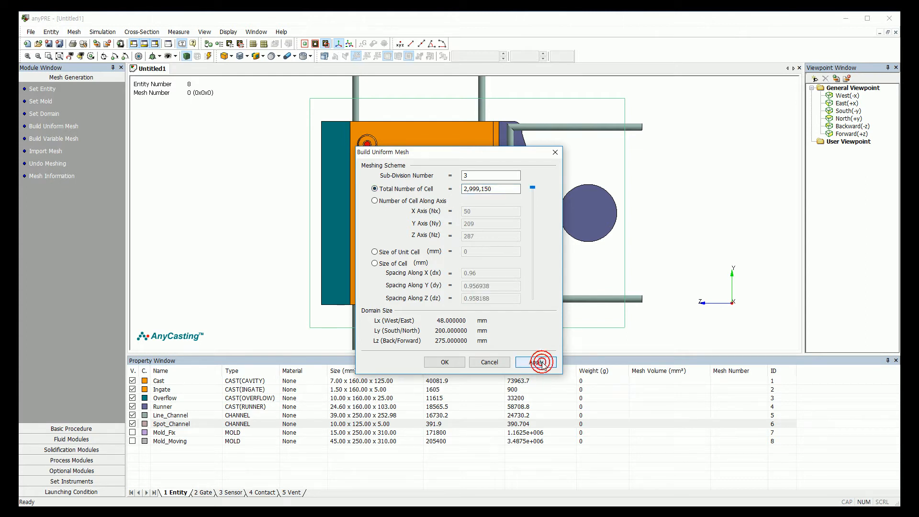
click(441, 364)
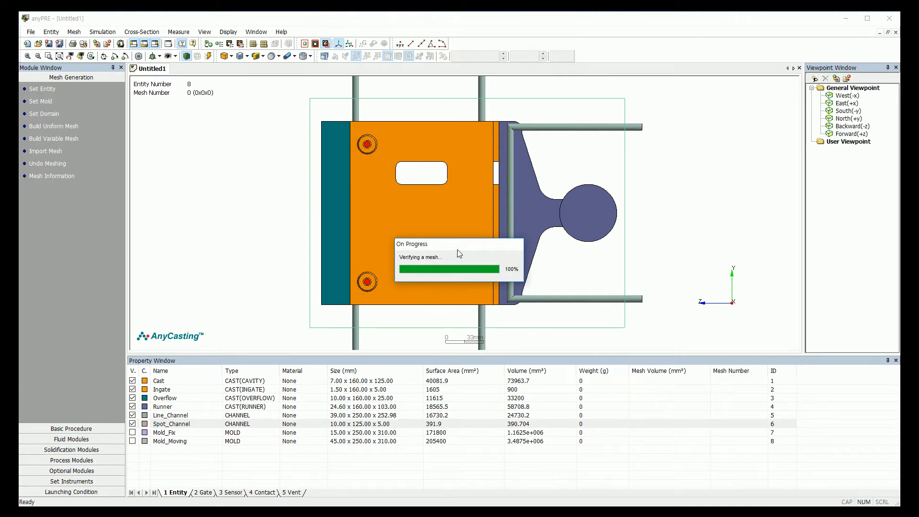
click(510, 323)
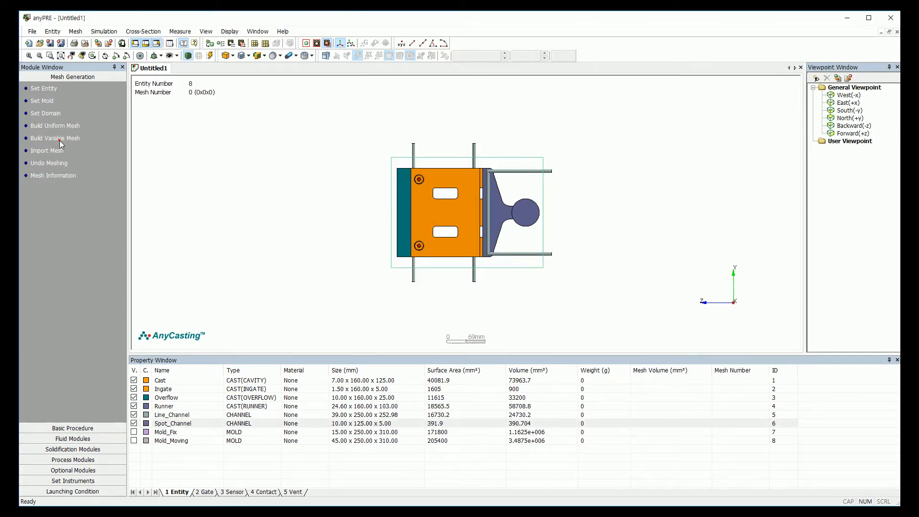
Step: Build a variable mesh by auto-meshing the X, Y and Z axes with sizes from 1 to 2, and close the mesh information
click(54, 138)
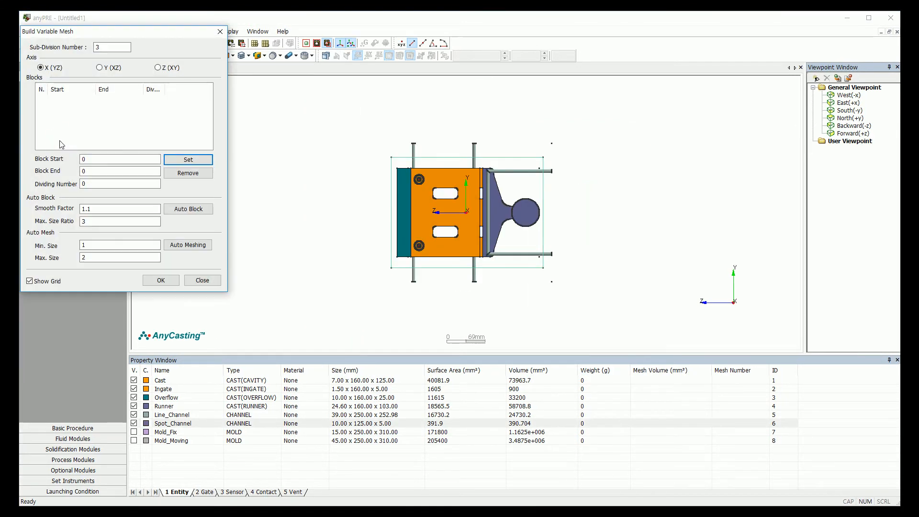
click(167, 248)
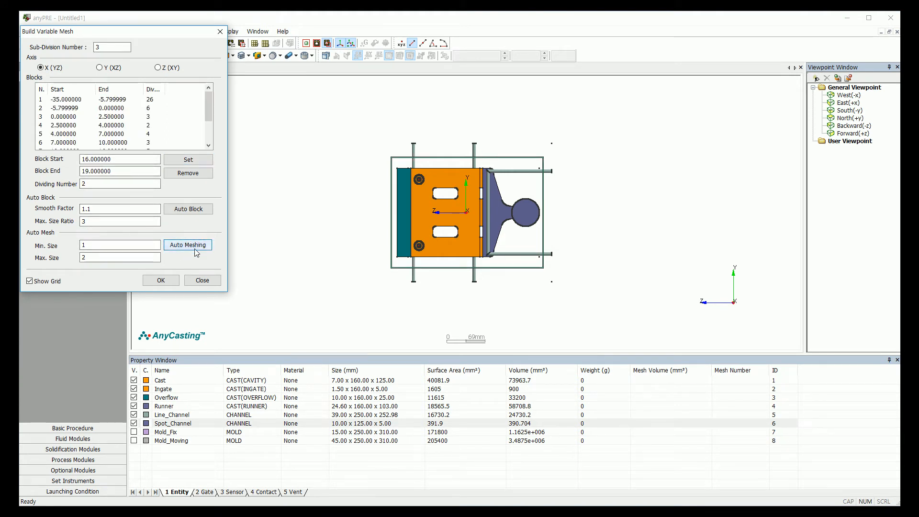
click(100, 68)
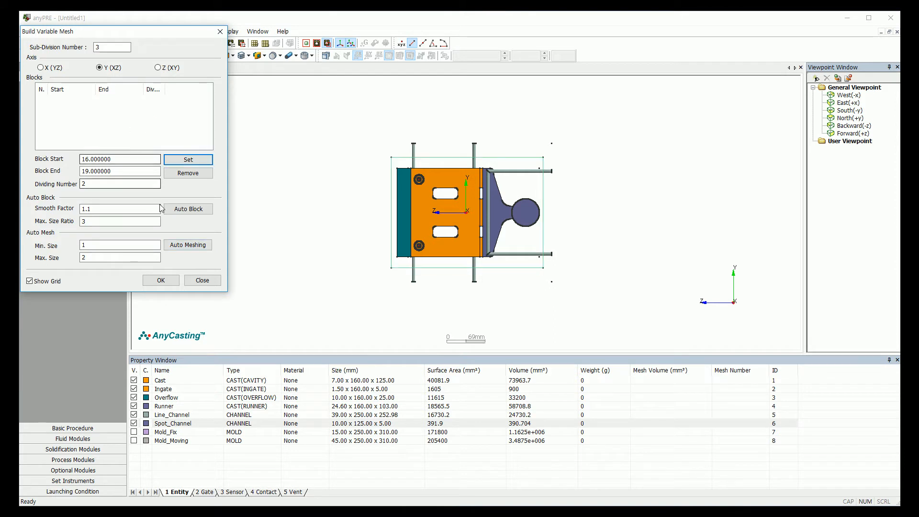
click(178, 245)
click(157, 67)
click(185, 246)
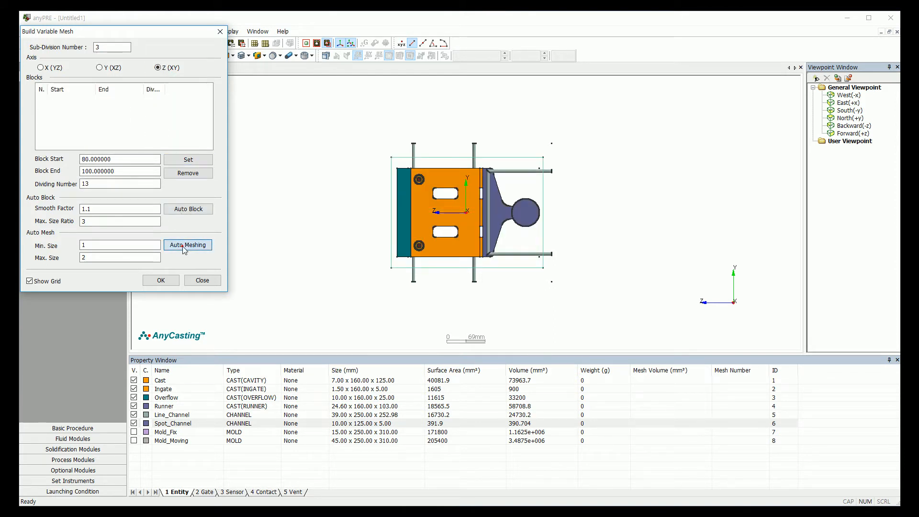
click(161, 280)
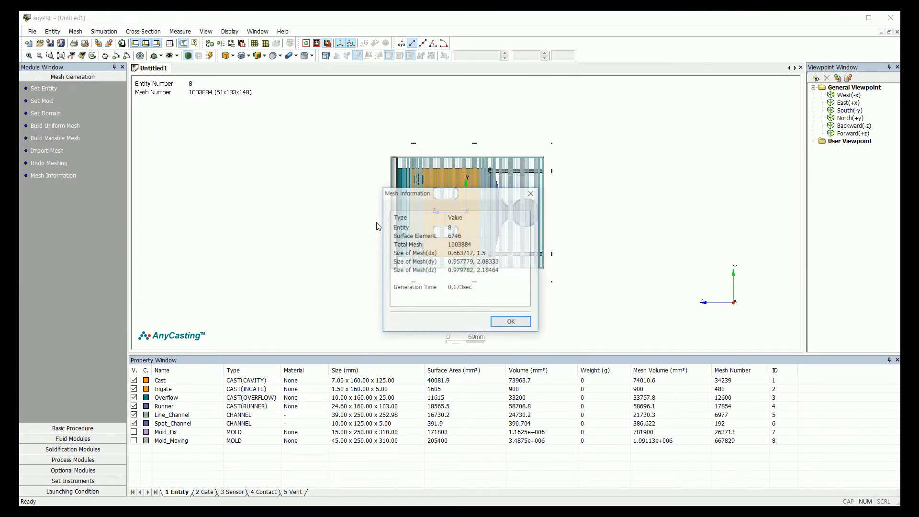
click(511, 322)
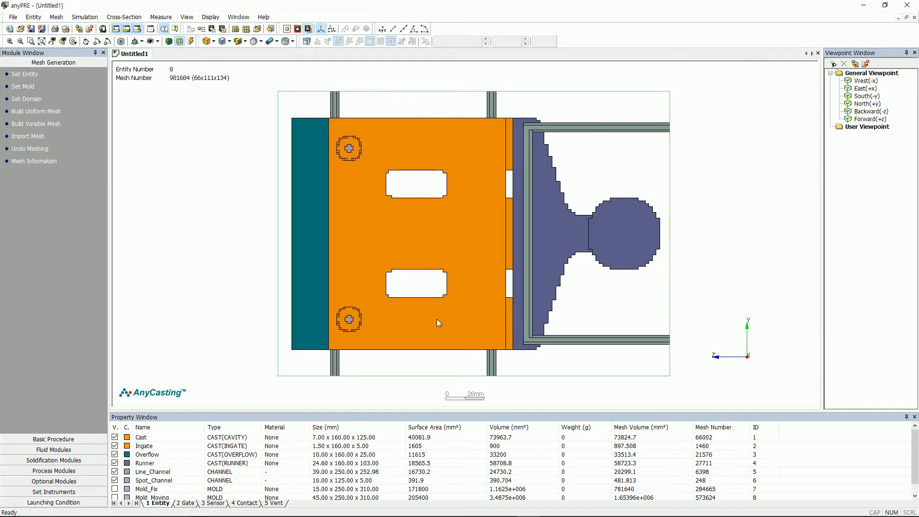
Step: In the task design, set the process group to Group3 (Pressurized) with High Pressure Die Casting and apply it
click(96, 439)
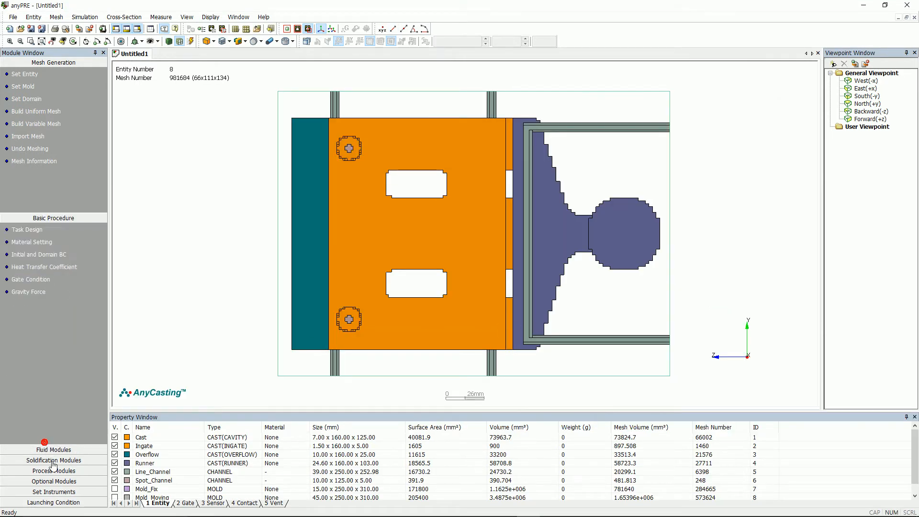
click(26, 84)
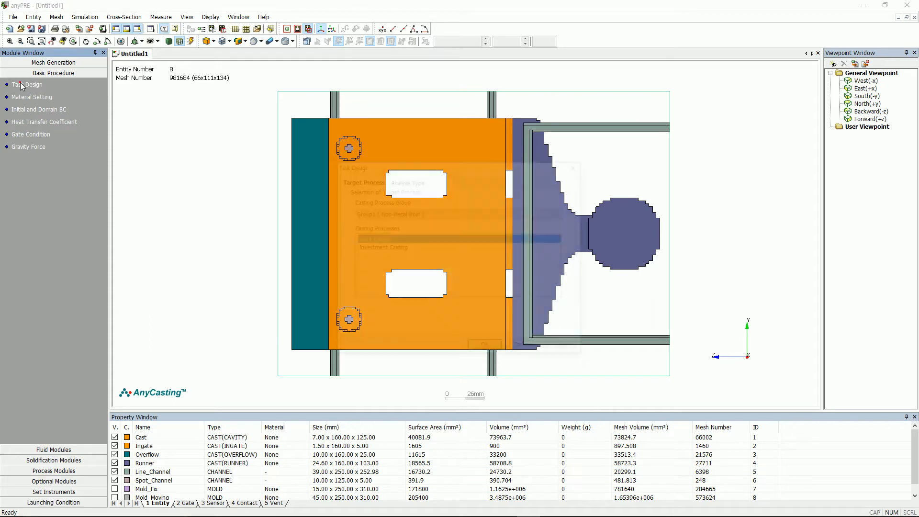
click(395, 217)
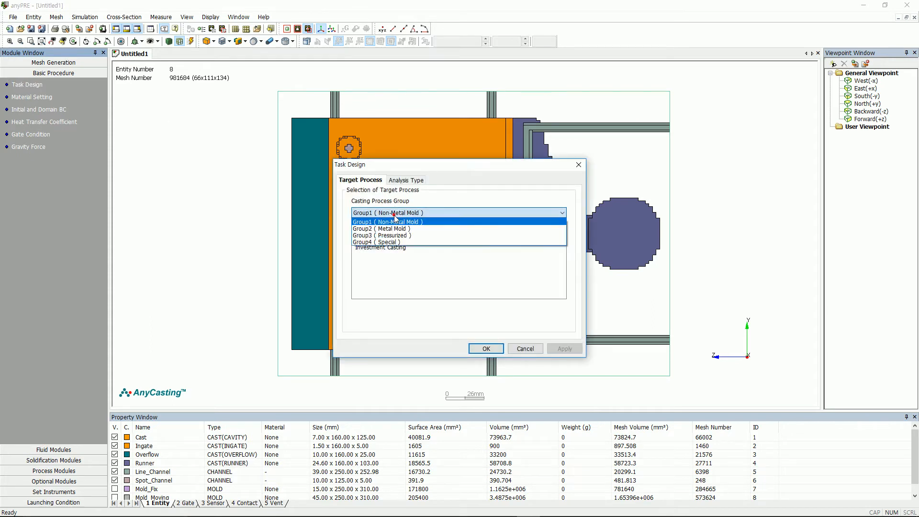
click(399, 236)
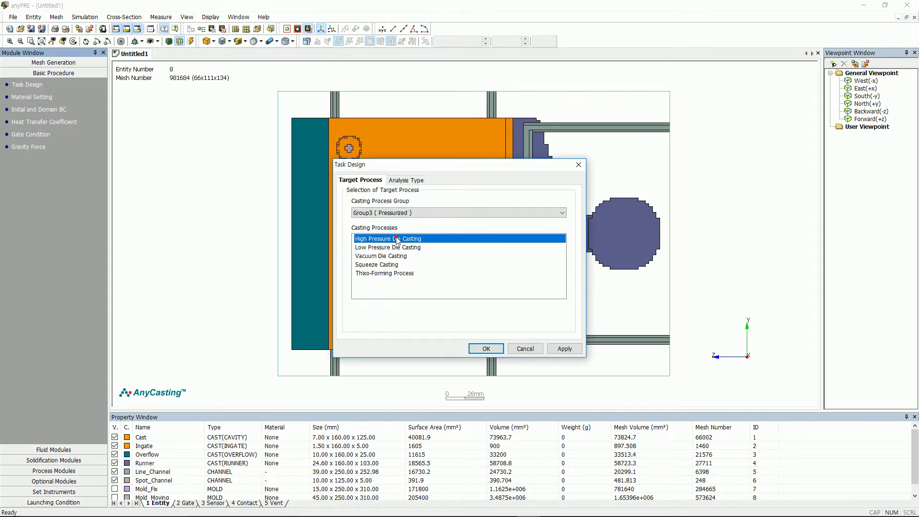
click(573, 348)
click(488, 282)
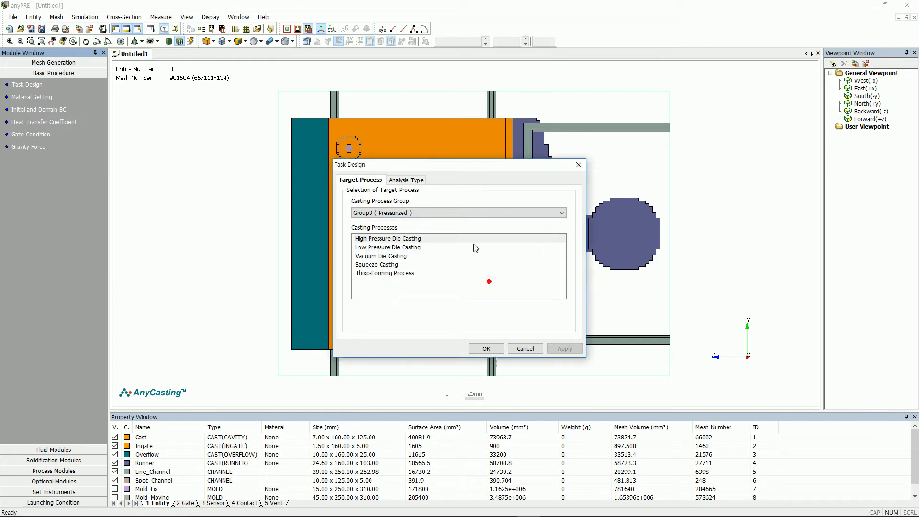
Step: Set the analysis type to Mold Filling and Heat/Solidification 'During and After Filling' and confirm the task design
click(405, 180)
click(414, 249)
click(492, 286)
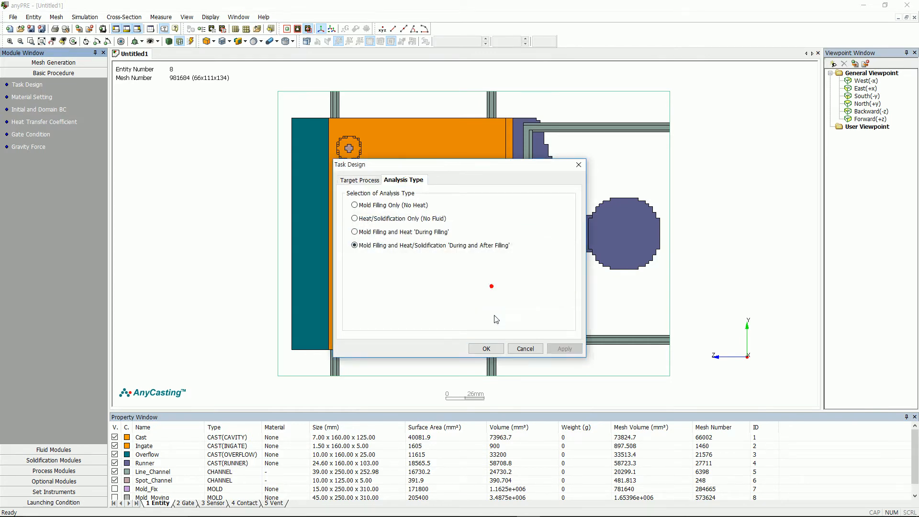
click(486, 348)
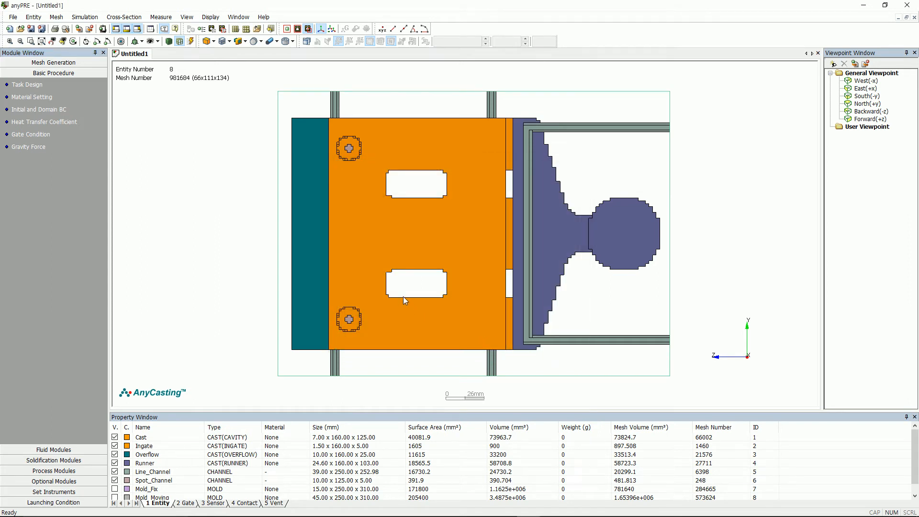
Step: Search the JIS material database for adc12, assign ADC12 to the Cast entity and copy it to the other CAST entities
click(26, 99)
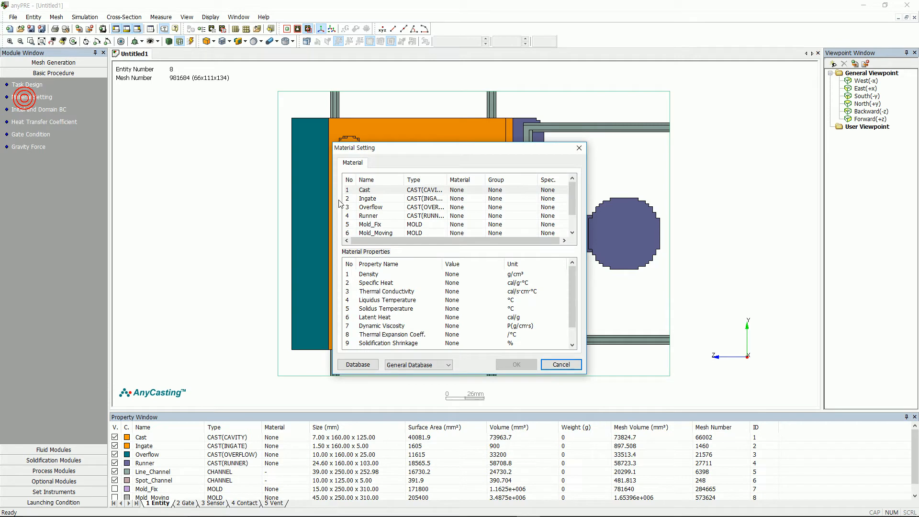
click(380, 191)
click(357, 363)
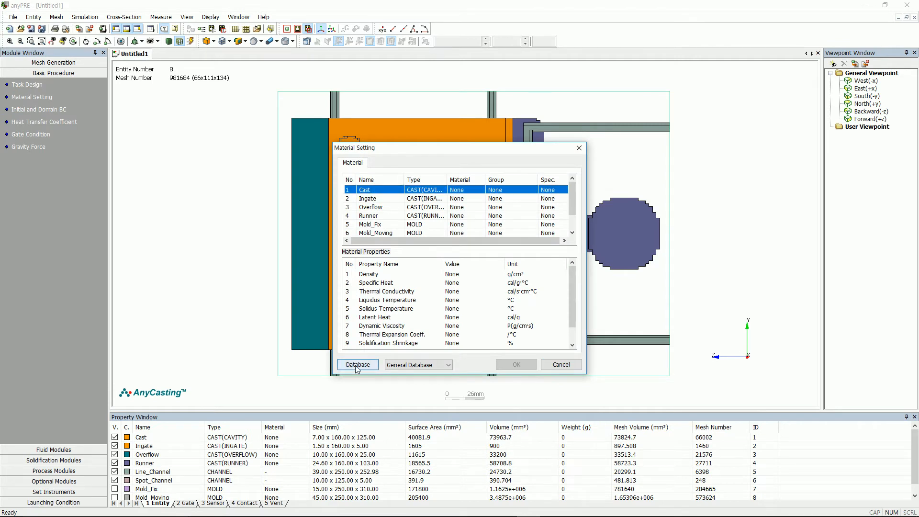
click(354, 165)
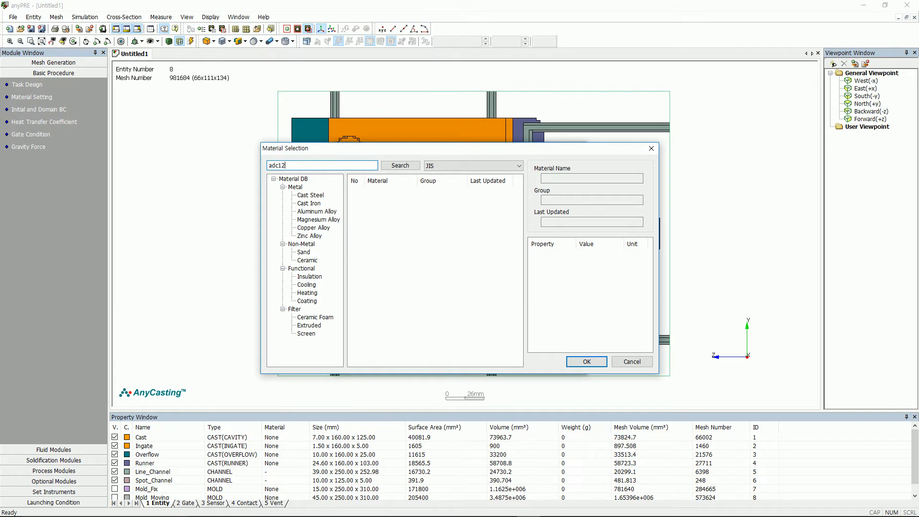
click(397, 164)
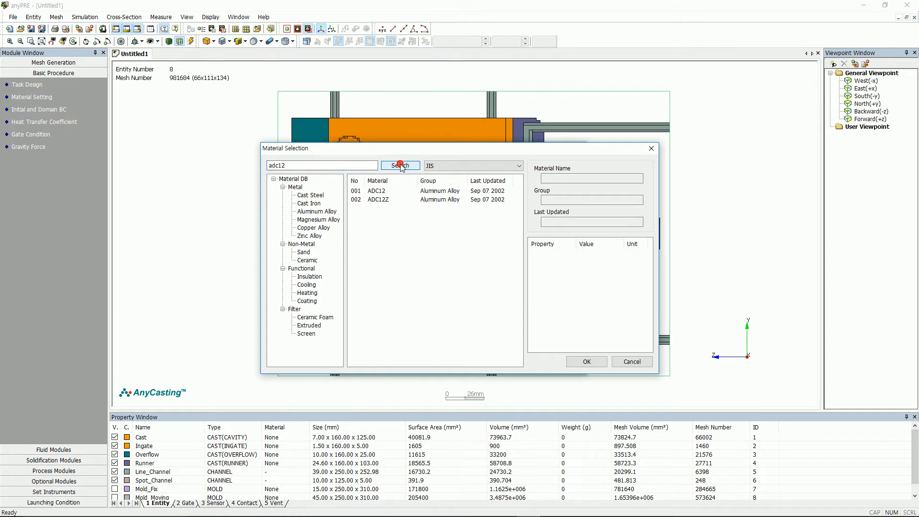
click(377, 191)
click(586, 362)
click(501, 288)
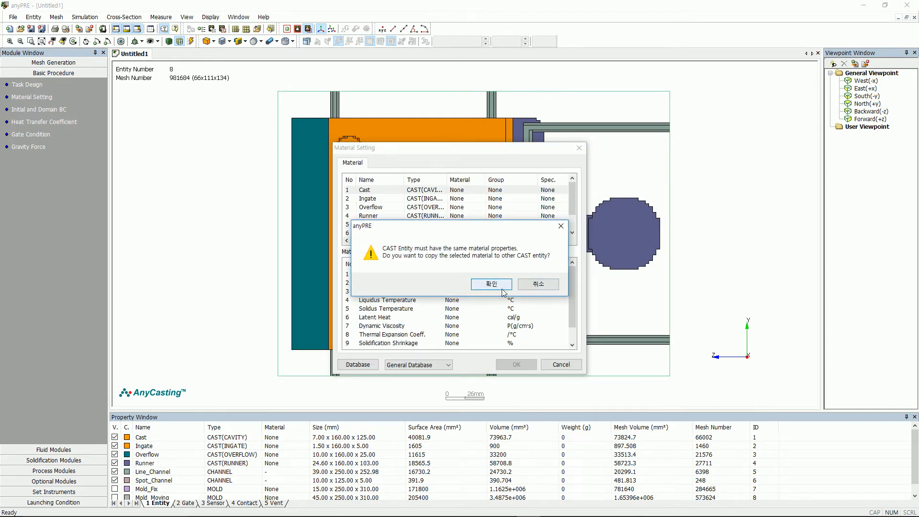
Step: Assign the JIS cast steel SKD61 to the Mold_Fix entity
double_click(381, 224)
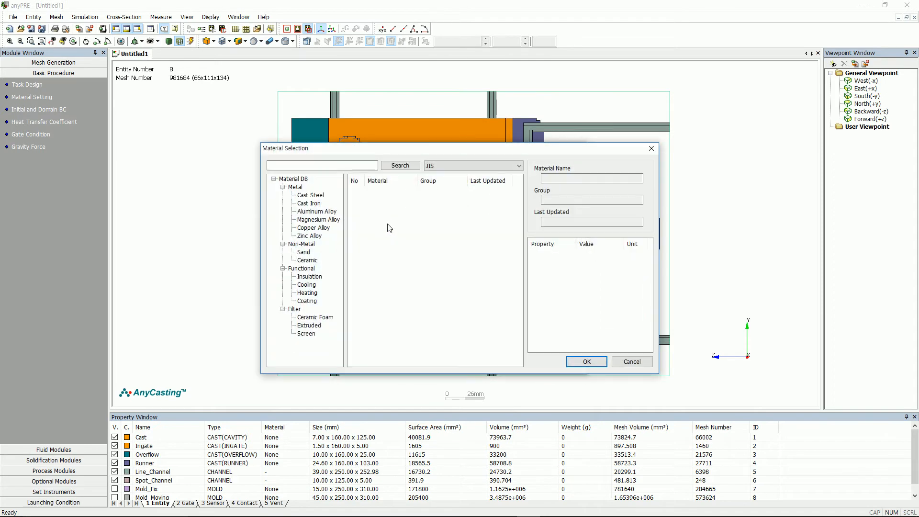
click(316, 196)
drag(518, 209, 513, 246)
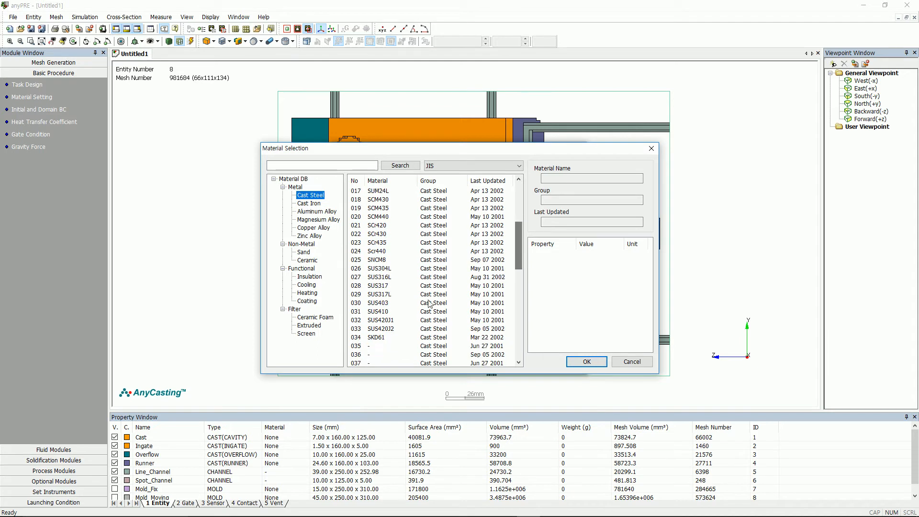
click(383, 338)
click(586, 361)
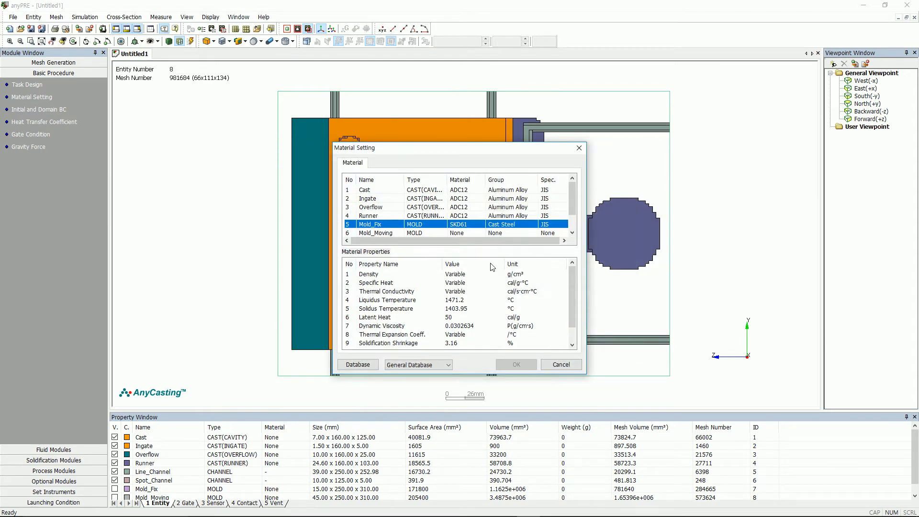
Step: Assign the JIS cast steel SKD61 to the Mold_Moving entity and confirm the material settings
double_click(462, 233)
click(306, 195)
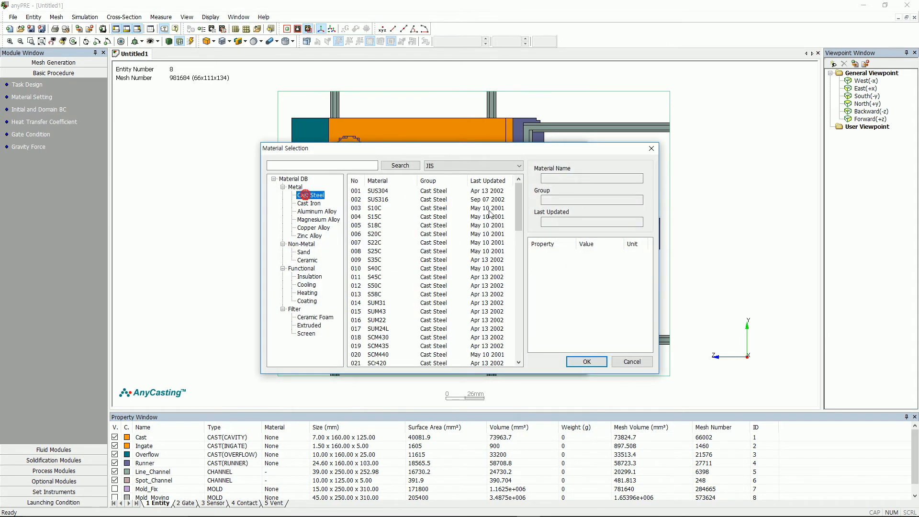
drag(521, 196, 516, 247)
click(386, 293)
click(586, 361)
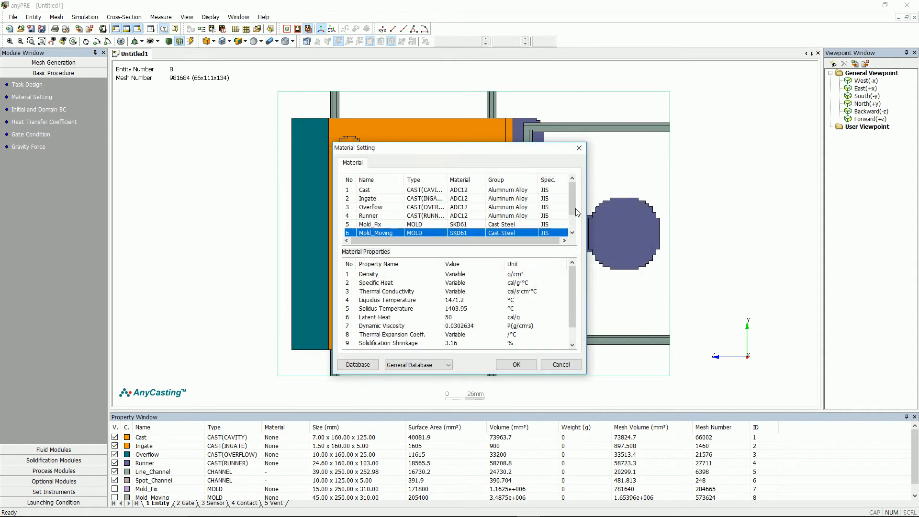
scroll(576, 212, down, 1)
click(515, 364)
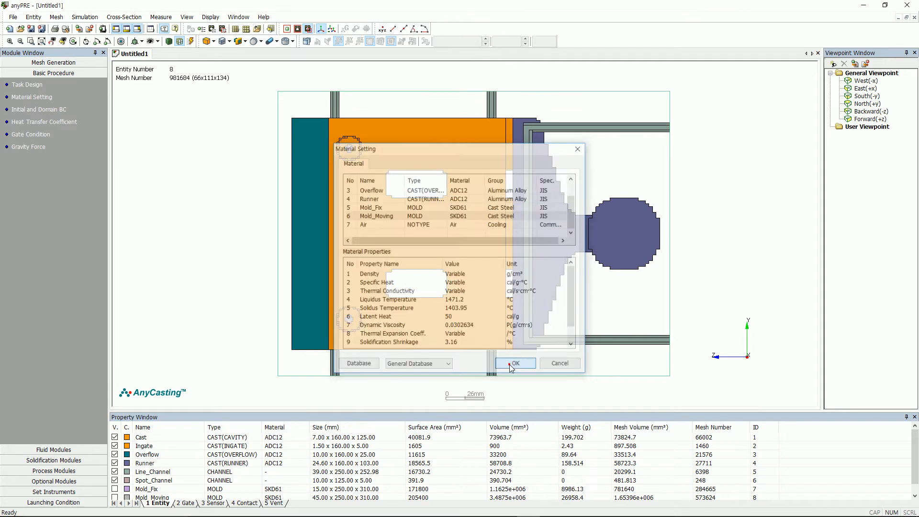
Step: Set the constant initial temperature of Mold_Fix and Mold_Moving to 180 °C and confirm the initial conditions
click(44, 109)
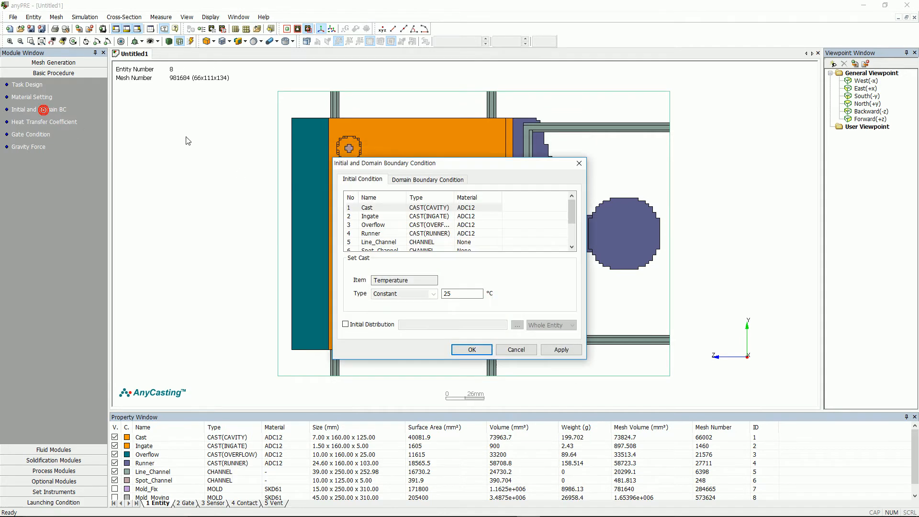
scroll(395, 241, down, 1)
click(395, 241)
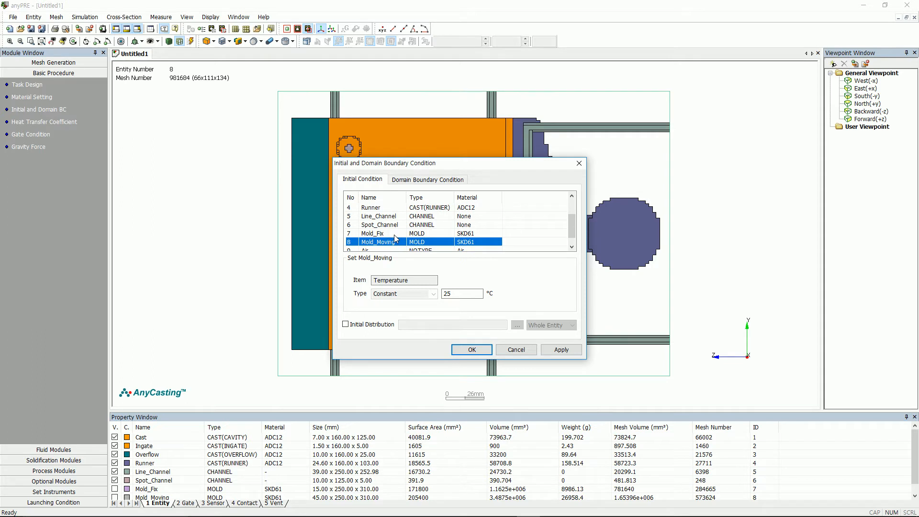
click(394, 233)
double_click(459, 294)
text(180)
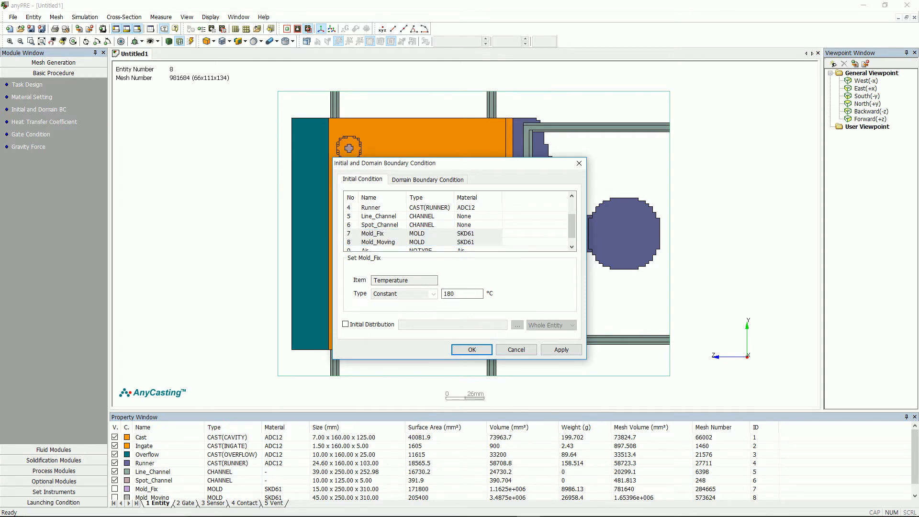
click(561, 349)
click(465, 350)
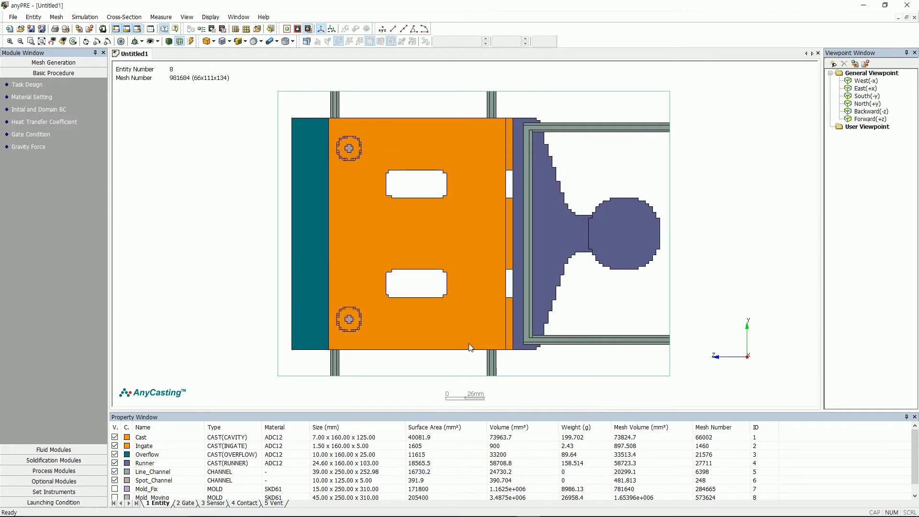
Step: Review the heat transfer coefficients between all entity pairs, then apply and accept the default values
click(80, 123)
click(243, 61)
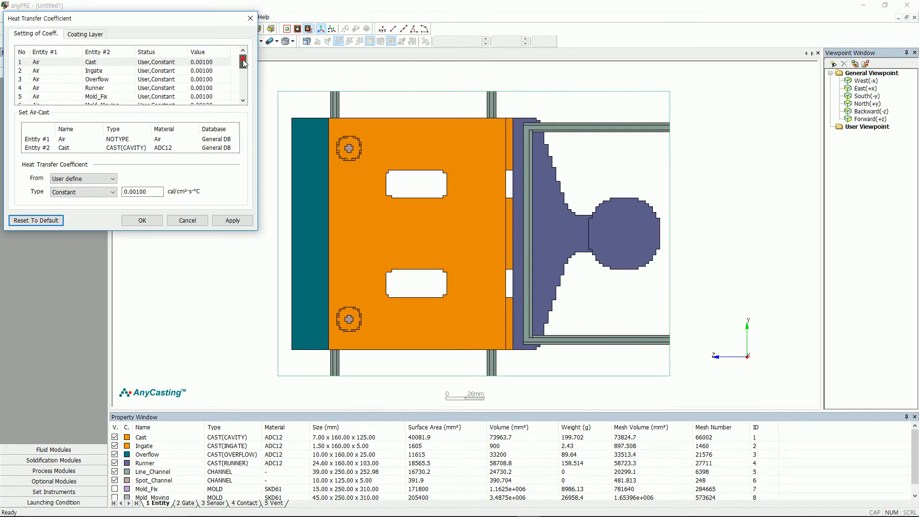
drag(243, 60, 243, 92)
click(229, 221)
click(143, 220)
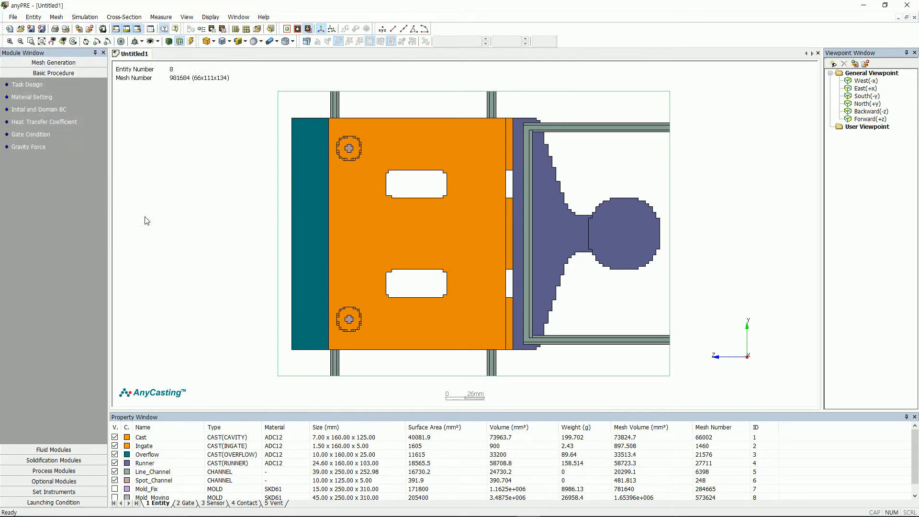
Step: Define a gate on the runner's round end face and set its constant thermal condition during filling to 640 °C
click(39, 134)
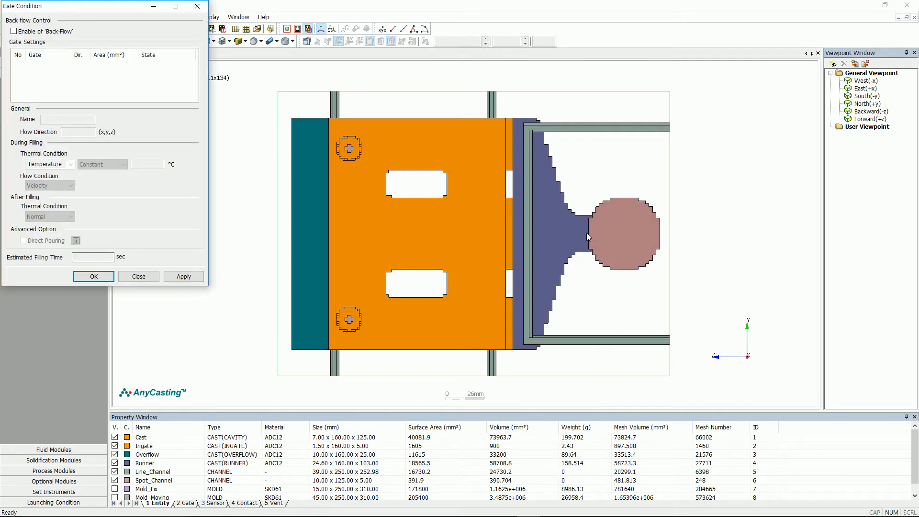
click(625, 235)
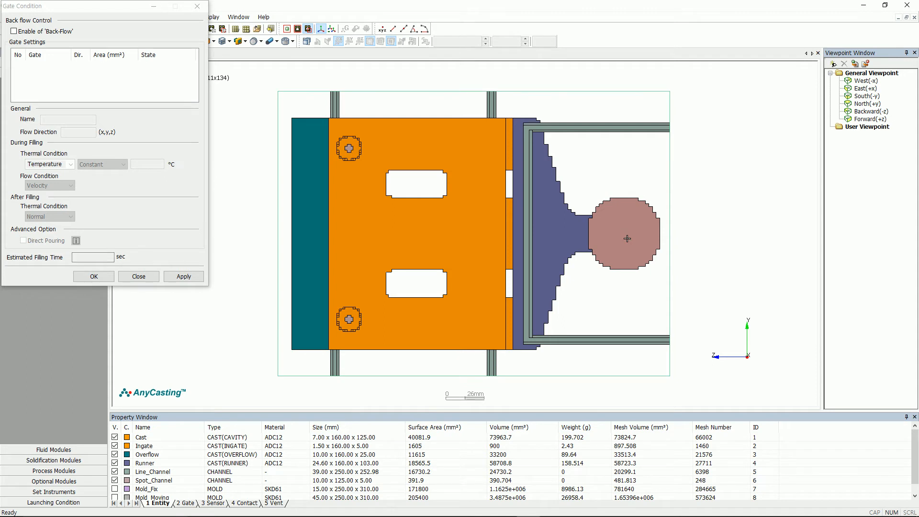
click(627, 238)
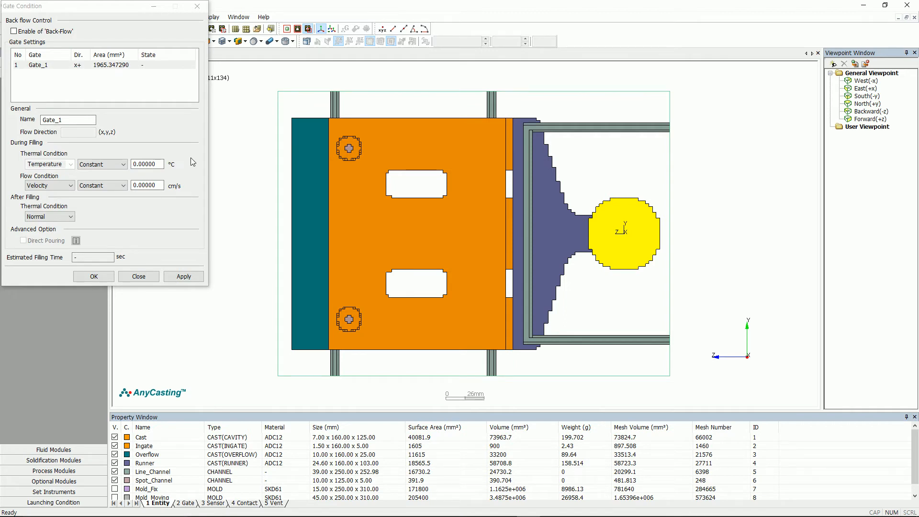
double_click(148, 164)
text(640)
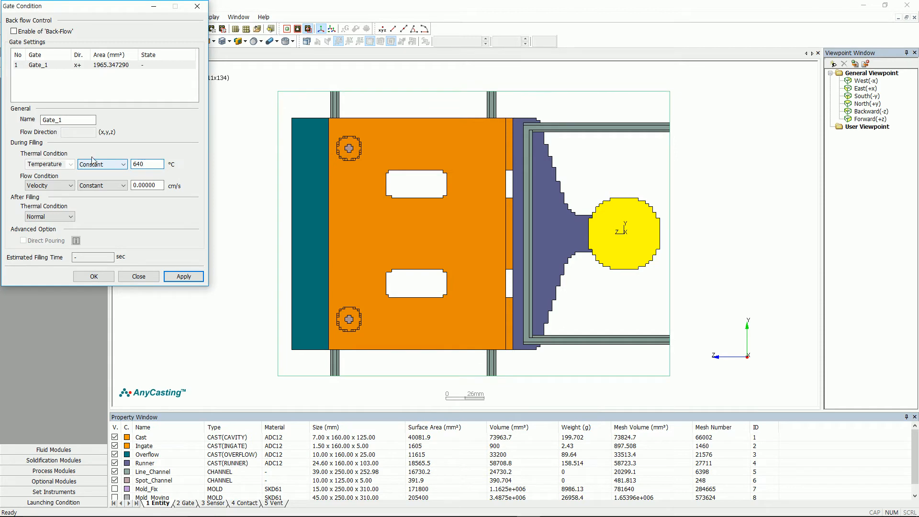
click(183, 277)
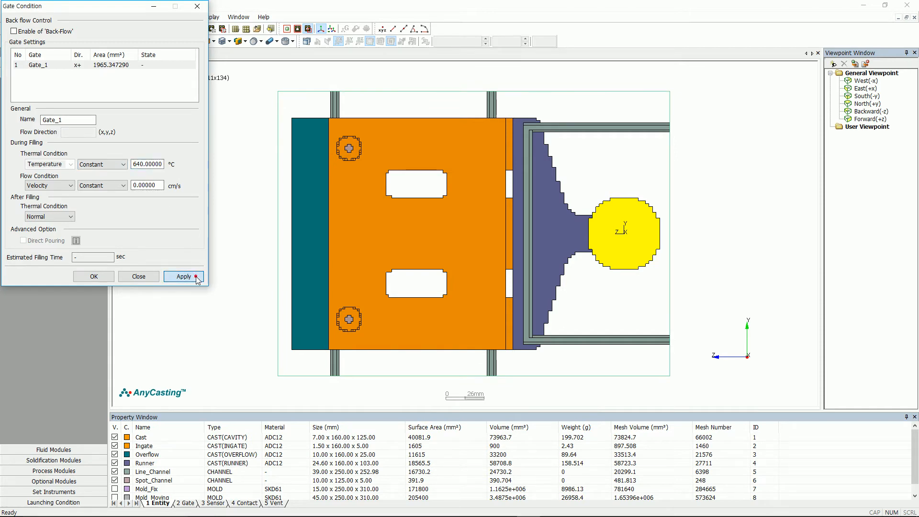
click(92, 276)
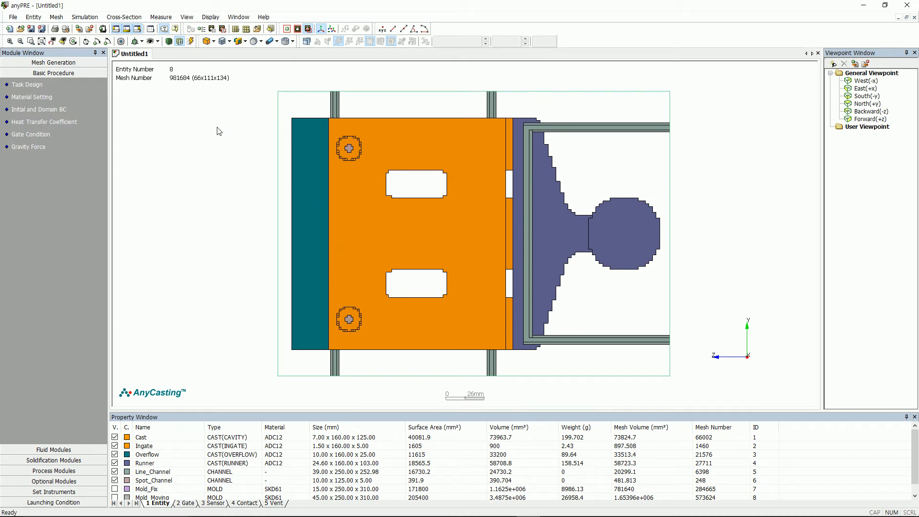
Step: Turn the view so Z points up, then enable gravity force in the -z direction and confirm it
click(96, 42)
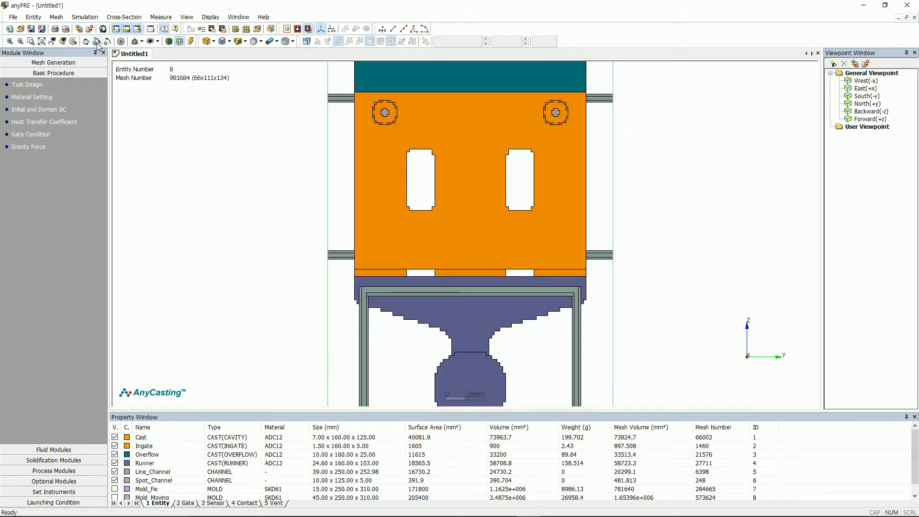
scroll(576, 315, down, 1)
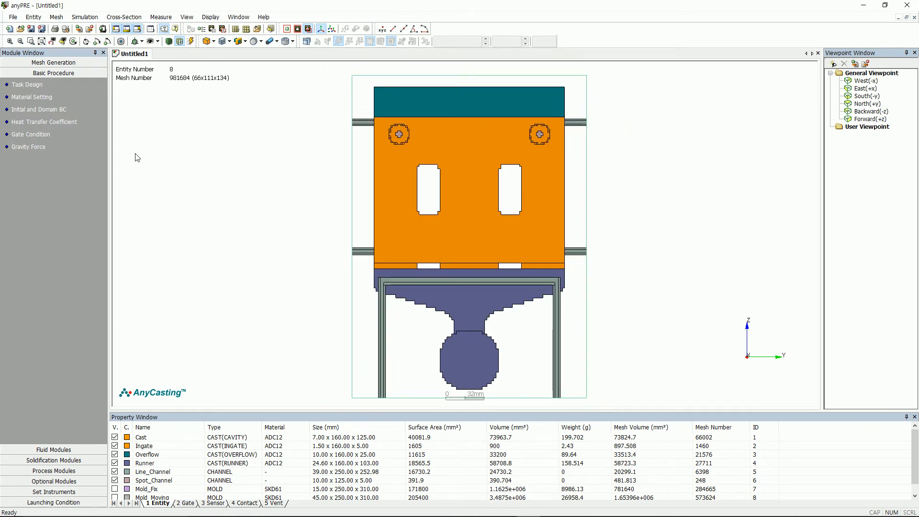
click(25, 147)
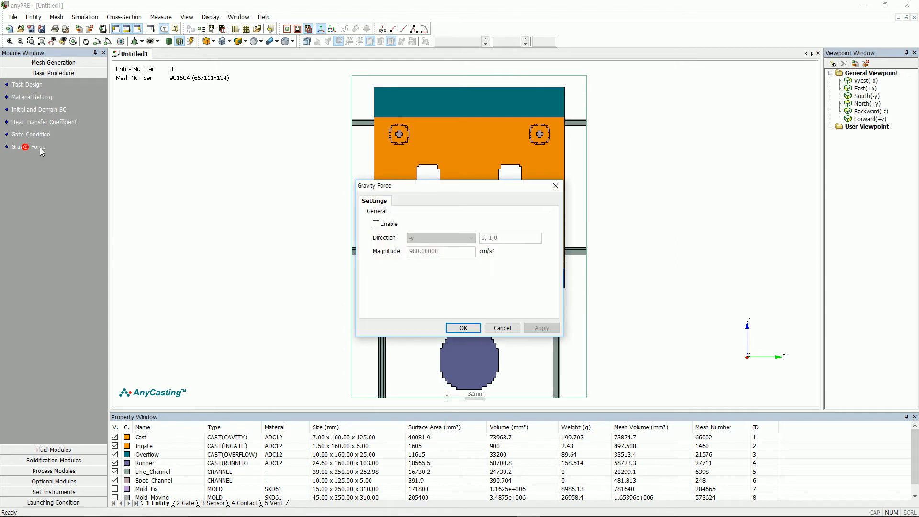
click(377, 223)
click(441, 238)
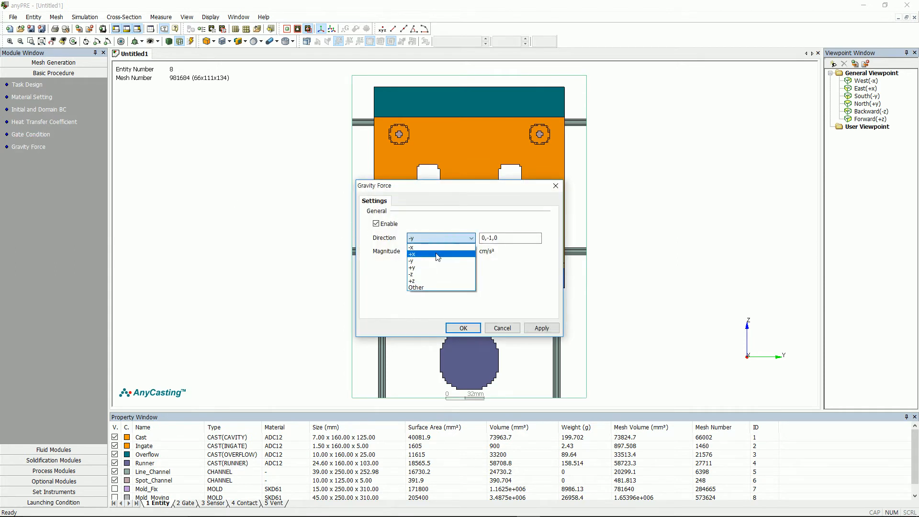
click(424, 277)
click(550, 329)
click(476, 329)
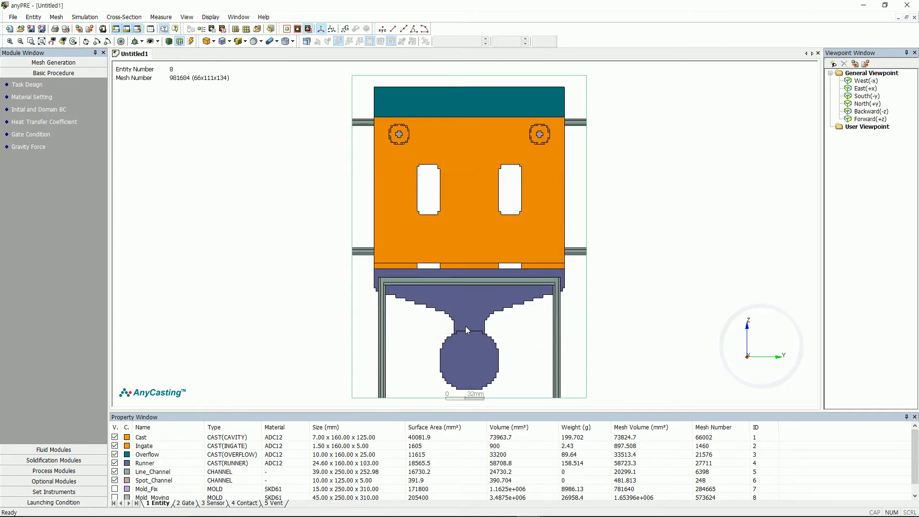
Step: Enable the Gas in Melt Surface fluid module with the Gas Penetration Model and its default coefficients
click(77, 451)
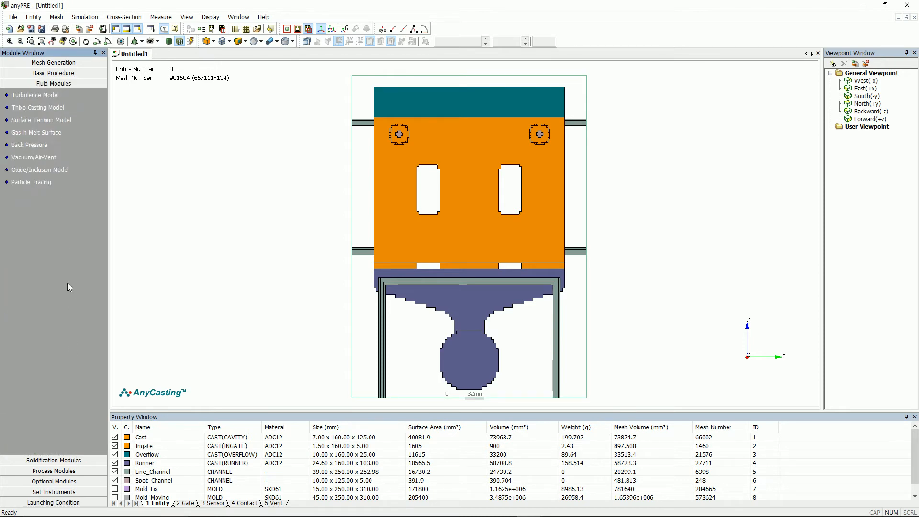
click(47, 132)
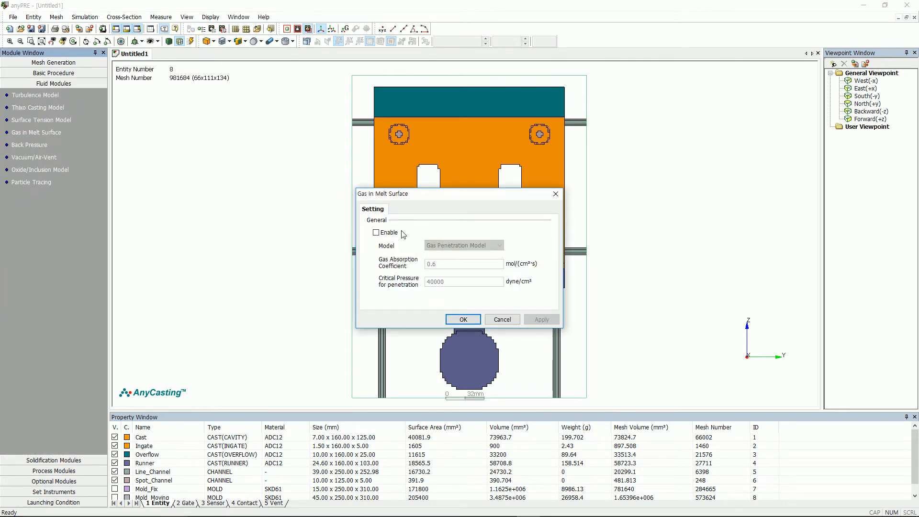
click(376, 233)
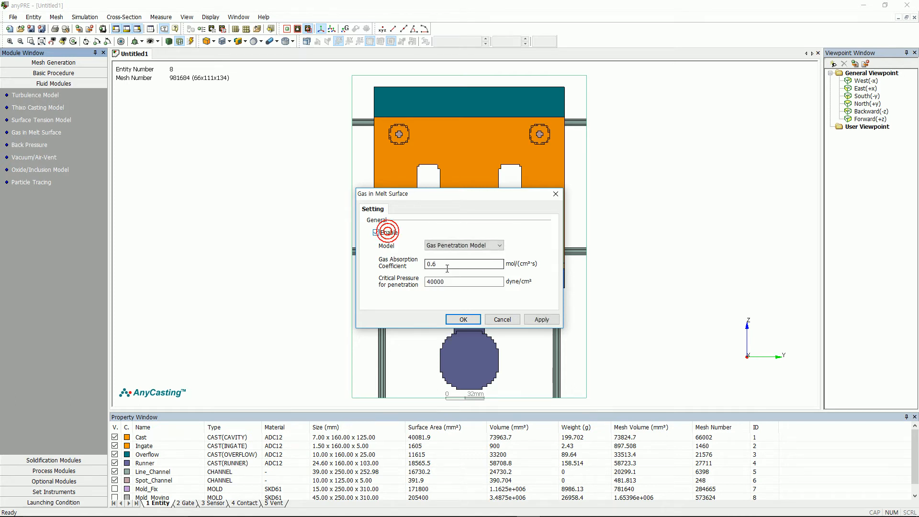
click(545, 320)
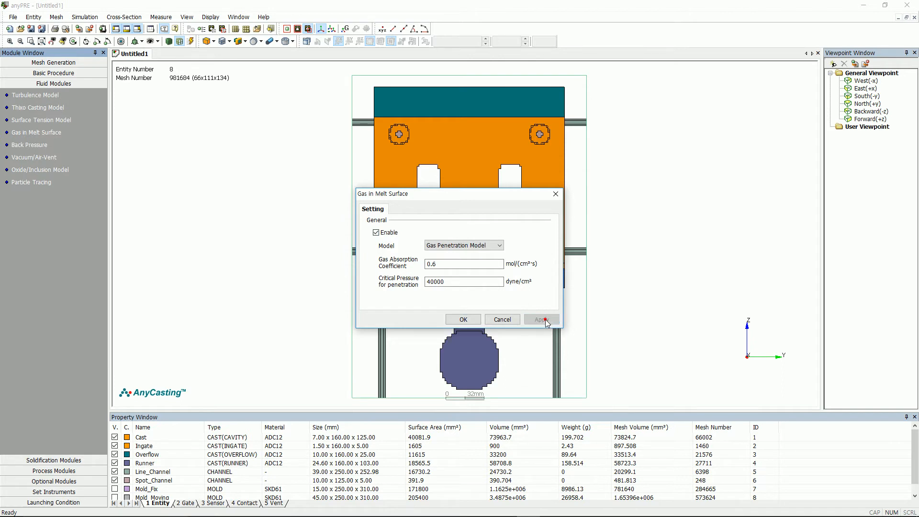
click(463, 319)
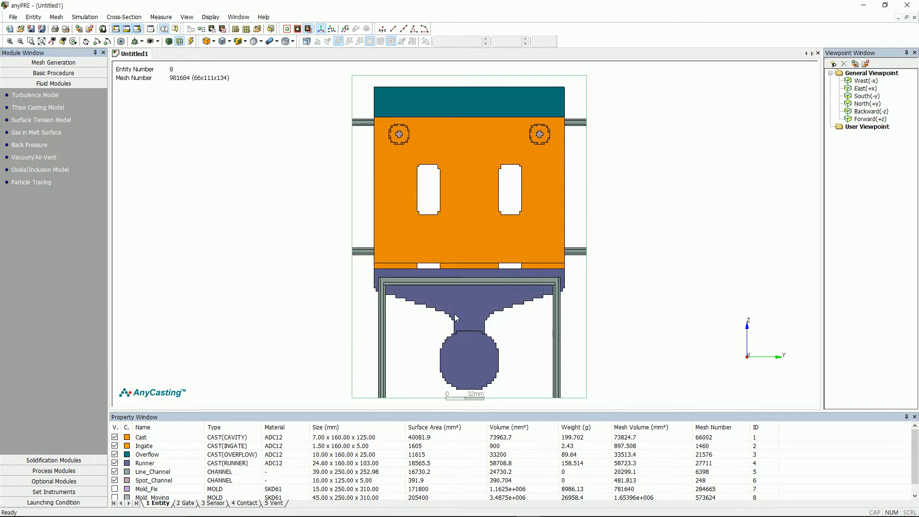
Step: Enable the Oxide/Inclusion Model with a Variable Temp. amount and accept its temperature-dependent generation data
click(29, 170)
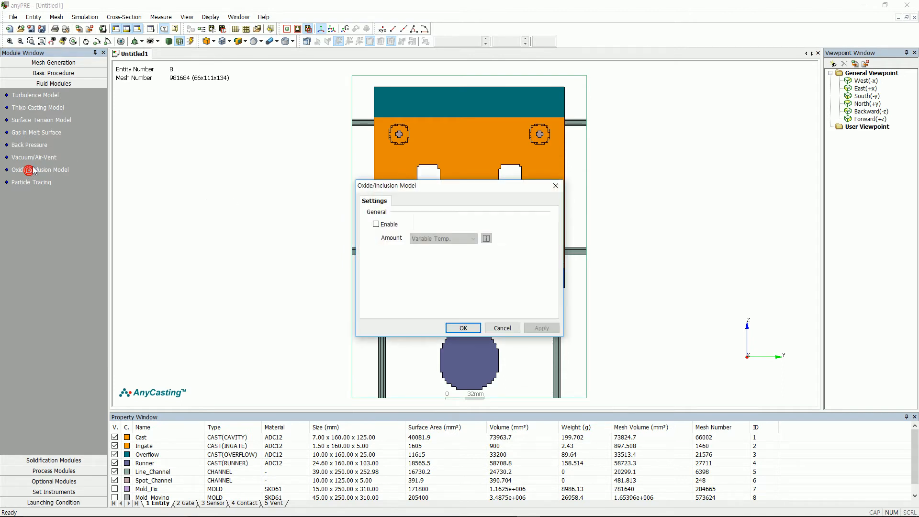
click(387, 227)
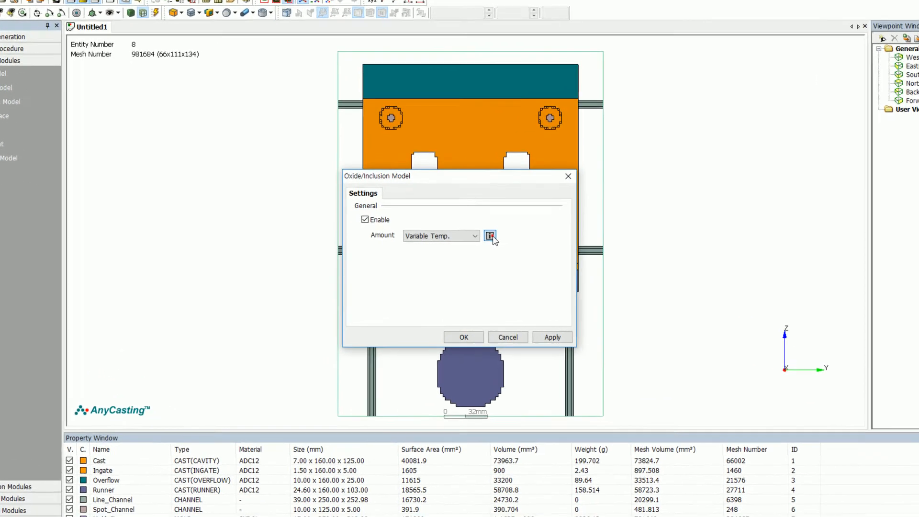
click(487, 238)
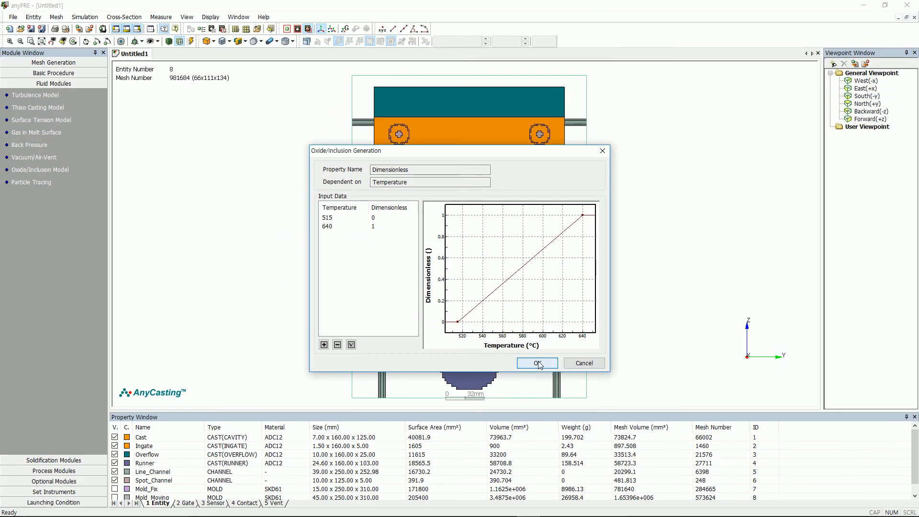
click(567, 394)
click(542, 328)
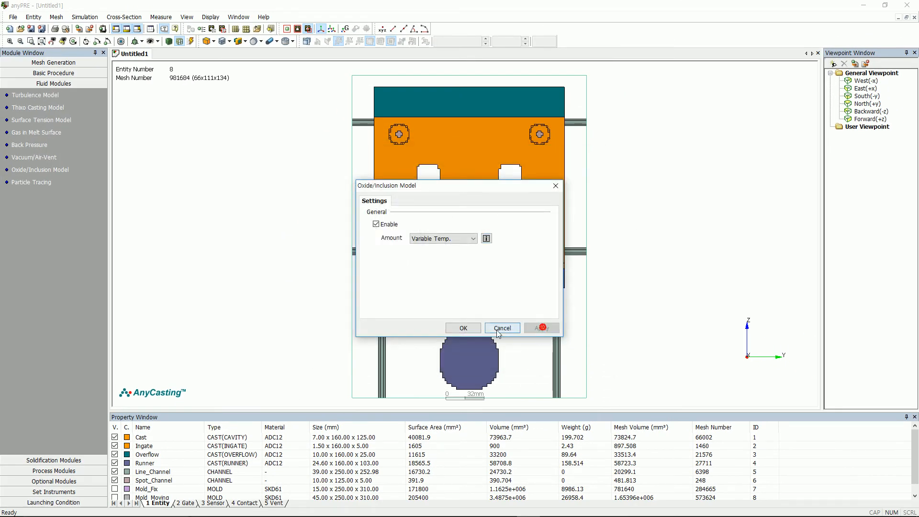
click(463, 328)
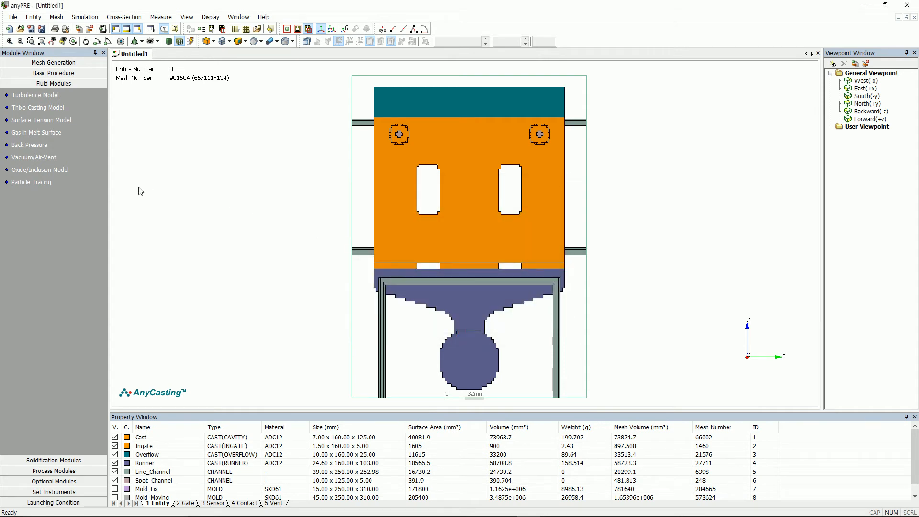
Step: Enable Particle Tracing controlled by filling rate and set its end filling rate to 100 %
click(26, 184)
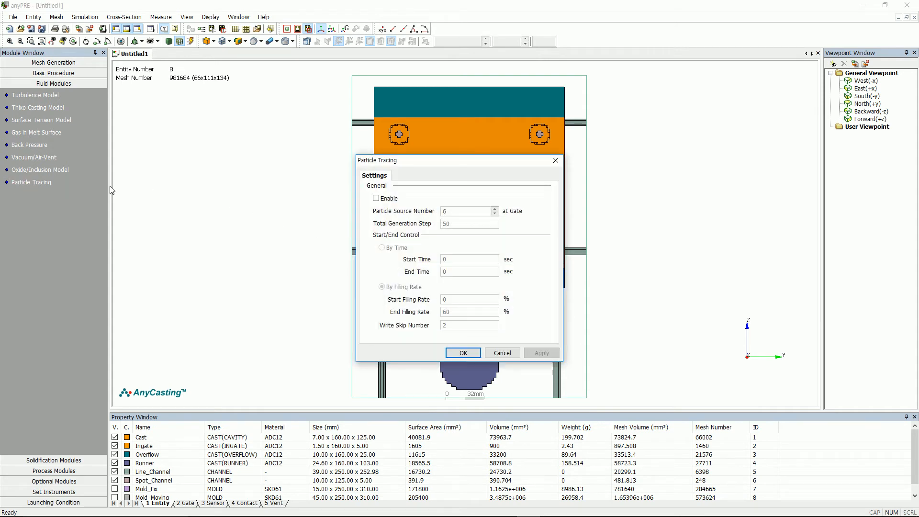
click(376, 199)
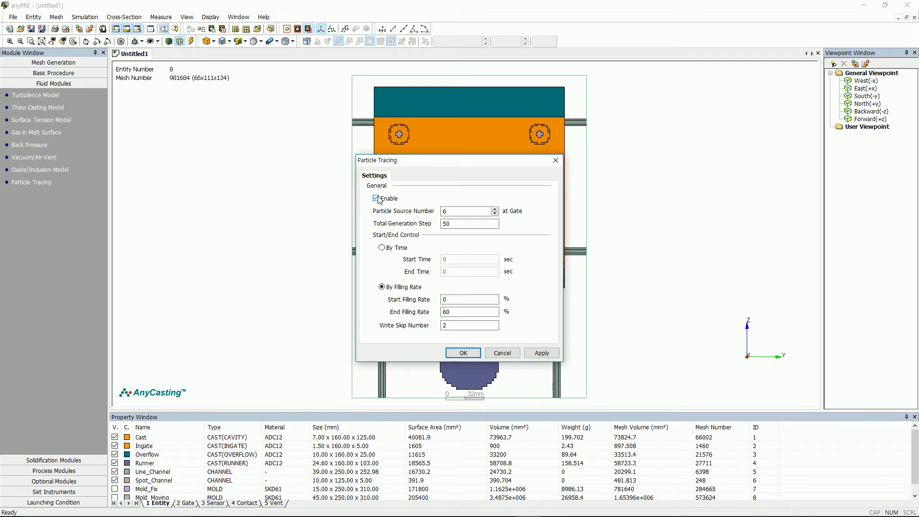
double_click(464, 311)
text(100)
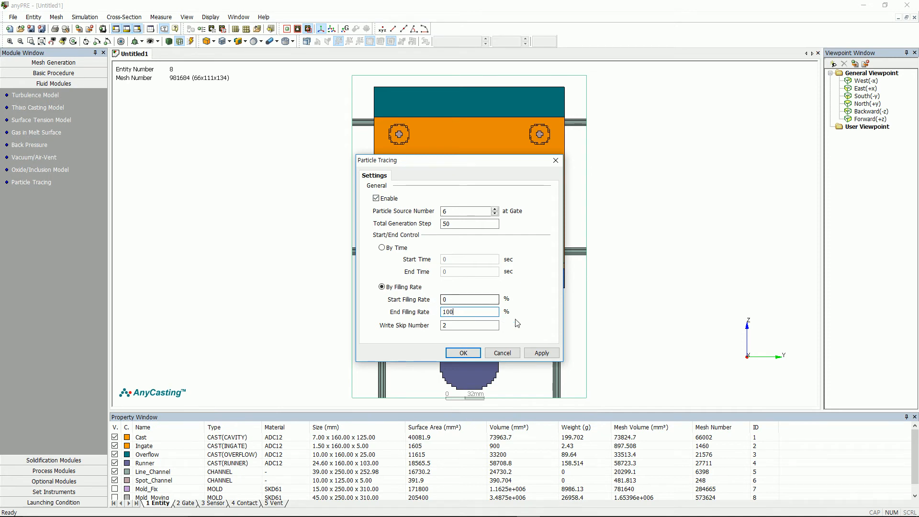
click(542, 353)
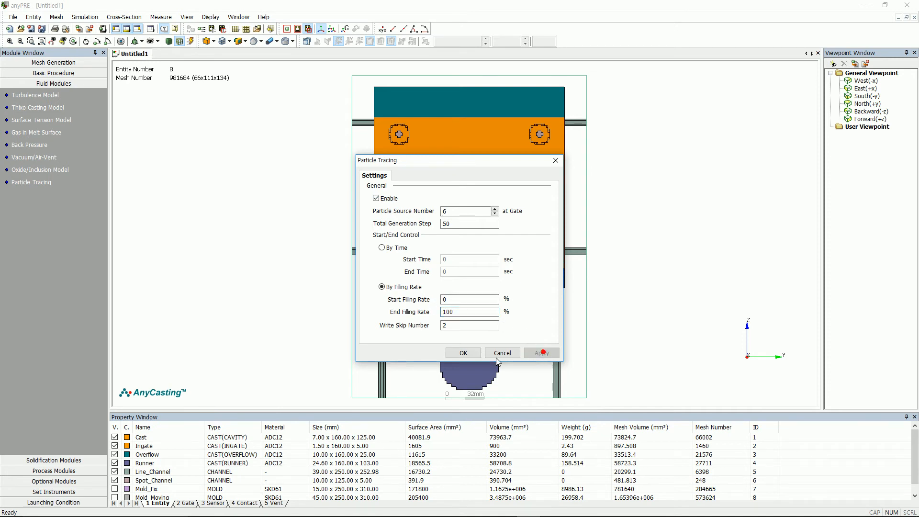
click(468, 355)
Step: Review the Shrinkage Model for ADC12 and accept its default settings with database solidification shrinkage
click(33, 461)
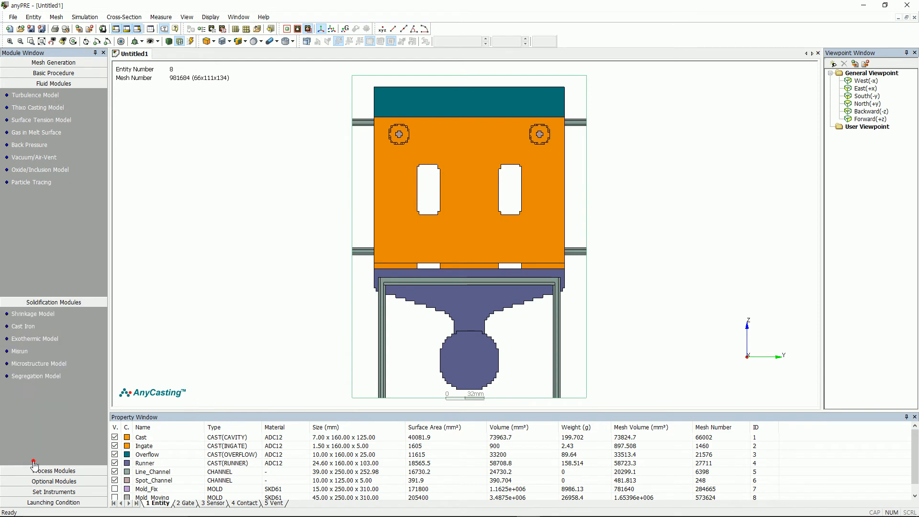
click(34, 106)
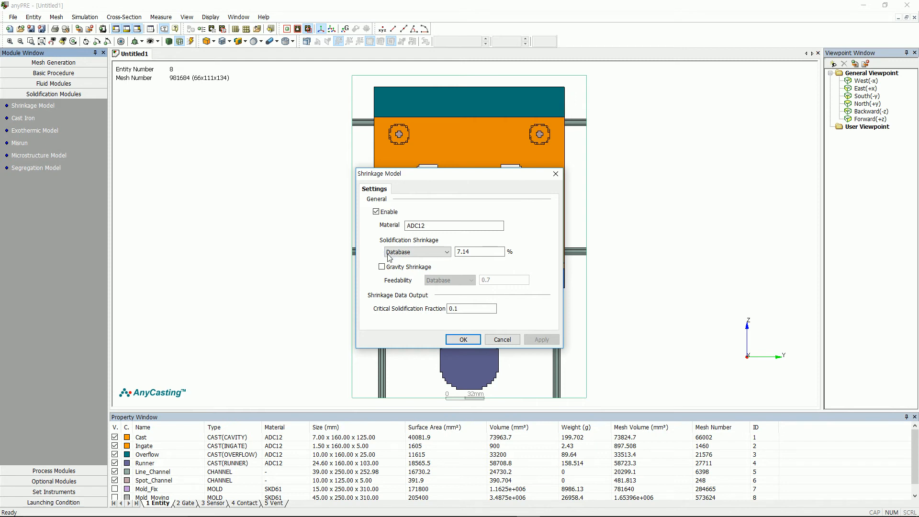
click(462, 340)
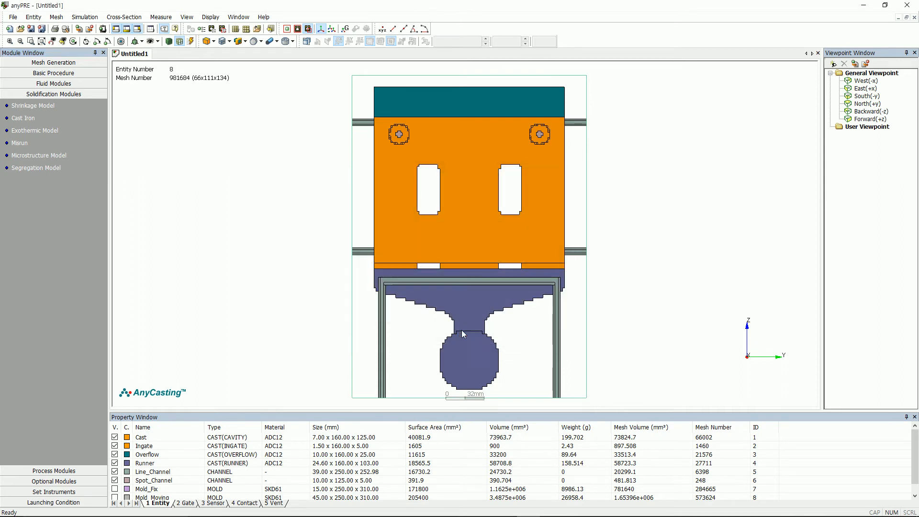
Step: Set the Shot Sleeve Model's length to 250 mm, inner diameter to 50 mm and biscuit length to 15 mm, with the biscuit included in the domain
click(53, 470)
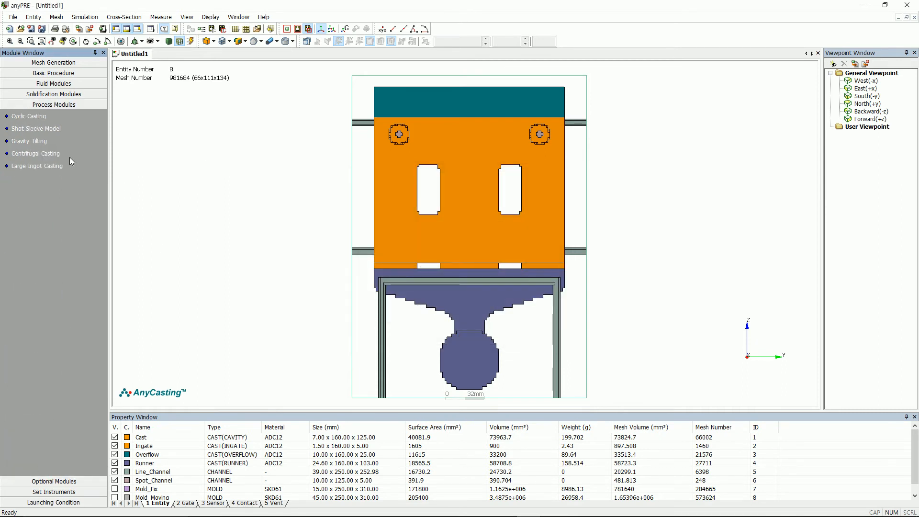
click(55, 129)
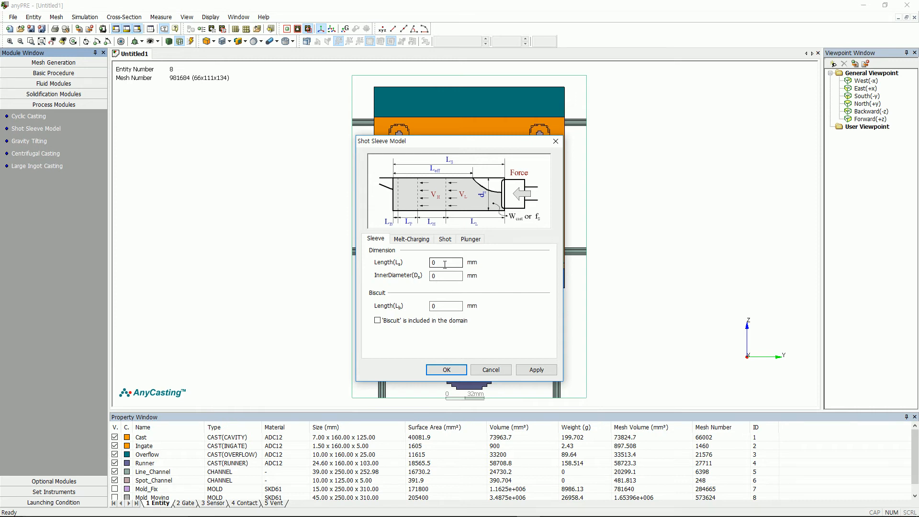
double_click(445, 264)
text(250)
double_click(438, 276)
text(50)
double_click(443, 306)
text(15)
click(391, 322)
click(536, 370)
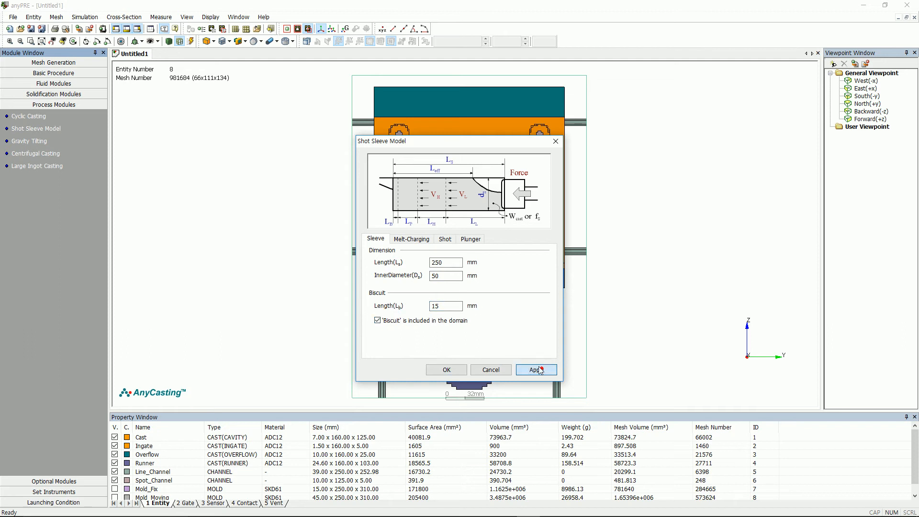
Step: Review the melt-charging data, then set the shot's low speed to 20 cm/s and low speed length to 180 mm
click(413, 240)
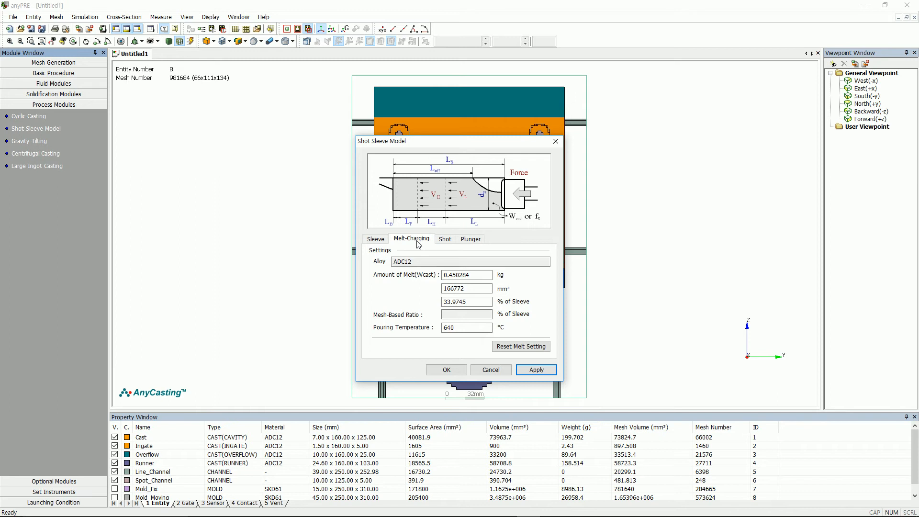
click(444, 240)
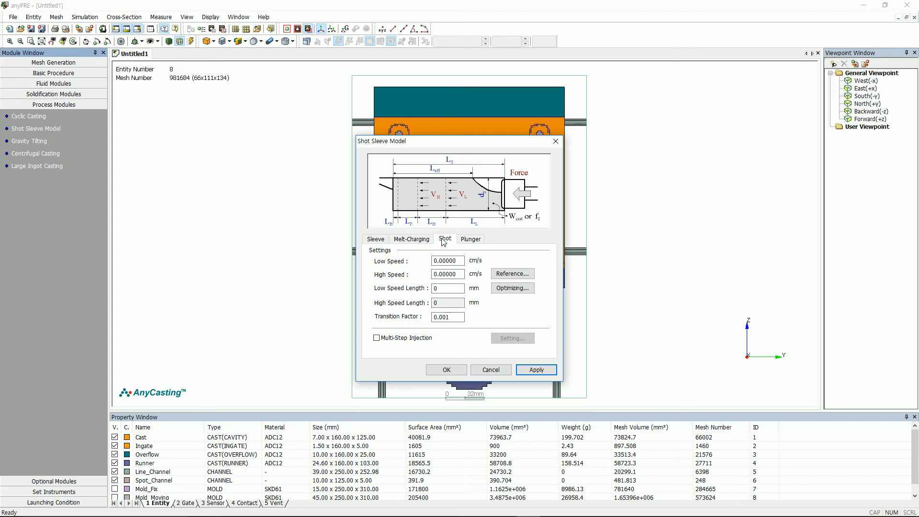
drag(462, 261, 389, 271)
text(20)
drag(461, 288, 406, 293)
text(180)
Step: Optimize the high speed for an in-gate area of 180 mm², adopt the reference speed as High Speed and confirm the Shot Sleeve Model
click(524, 278)
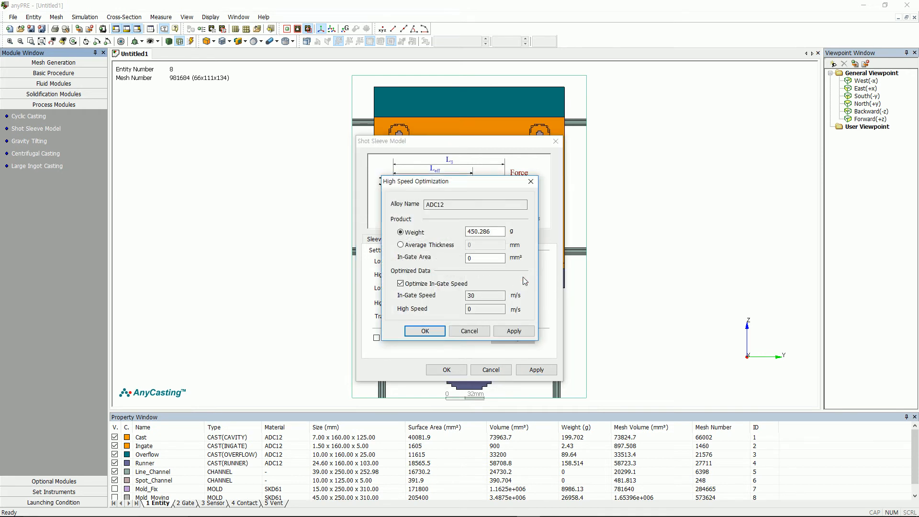
drag(493, 258, 463, 258)
text(180)
click(512, 331)
click(411, 332)
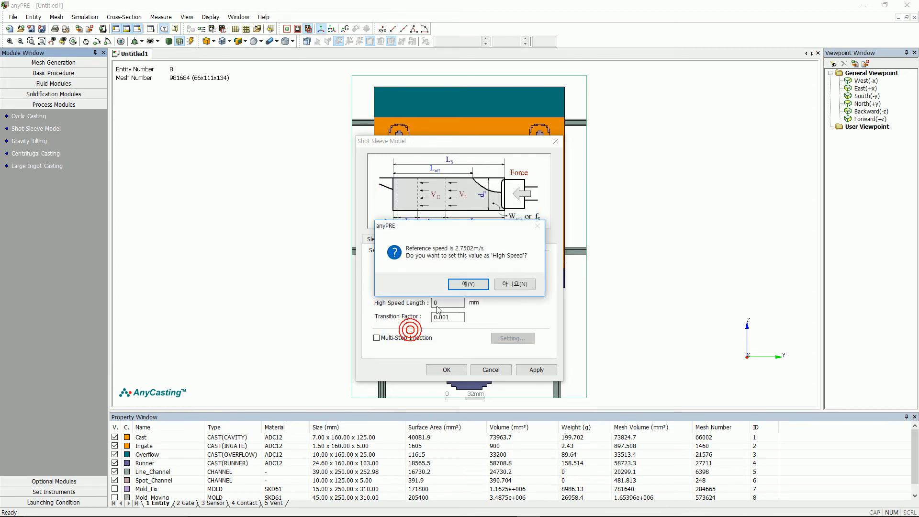
click(471, 282)
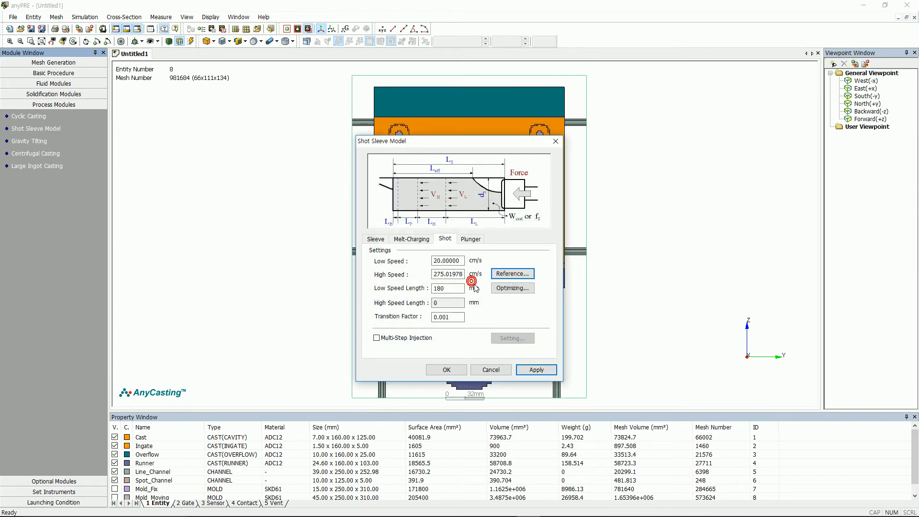
click(538, 374)
click(457, 370)
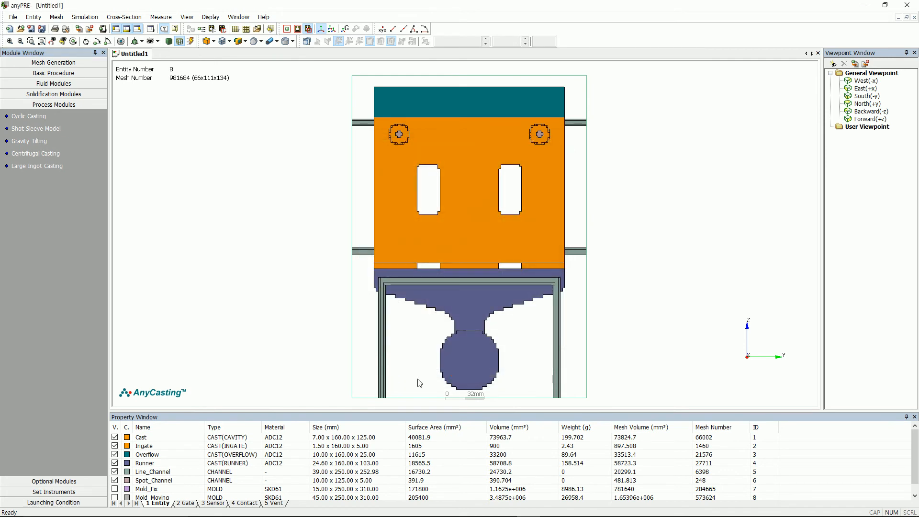
Step: Enable the Mold Erosion optional module and confirm it
click(57, 481)
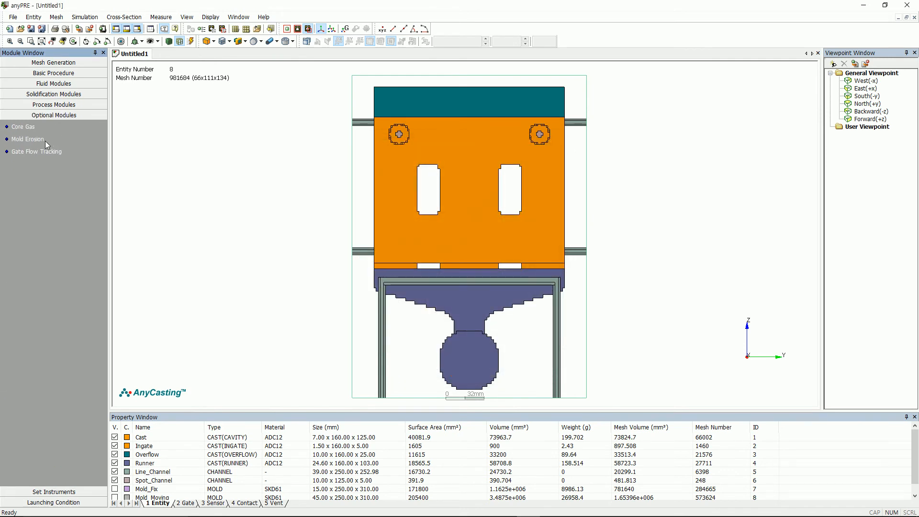
click(39, 139)
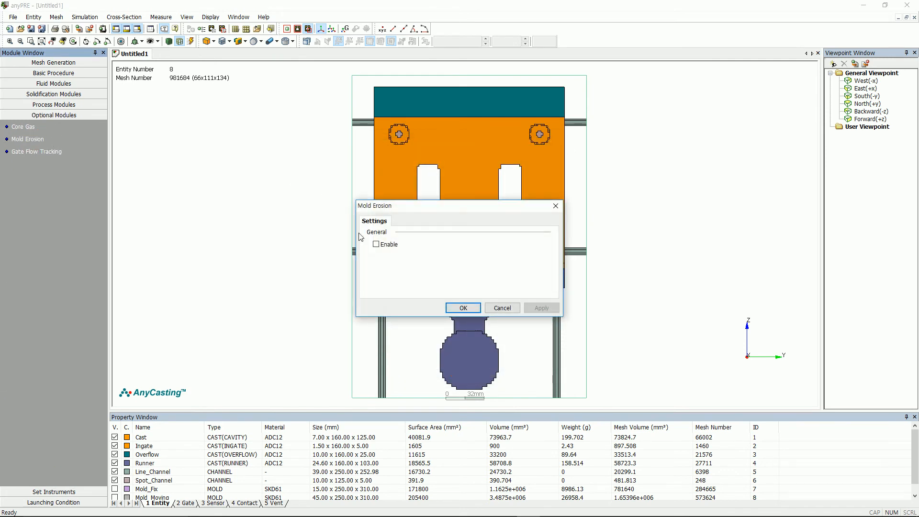
click(376, 244)
click(541, 308)
click(474, 308)
Step: Enable the Gate Flow Tracking optional module and confirm it
click(31, 151)
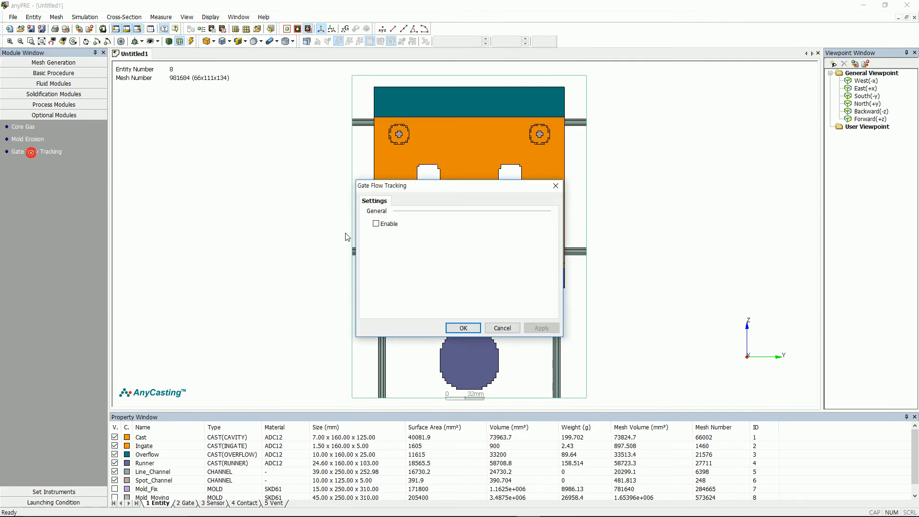
click(376, 224)
click(542, 328)
click(462, 329)
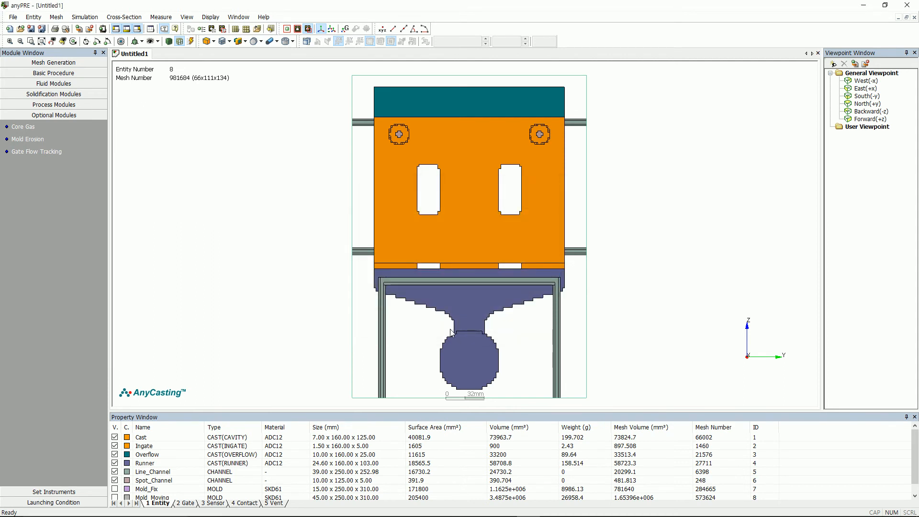
Step: Start the sensor setup and move the cross-section plane to position 0 through the casting
click(59, 491)
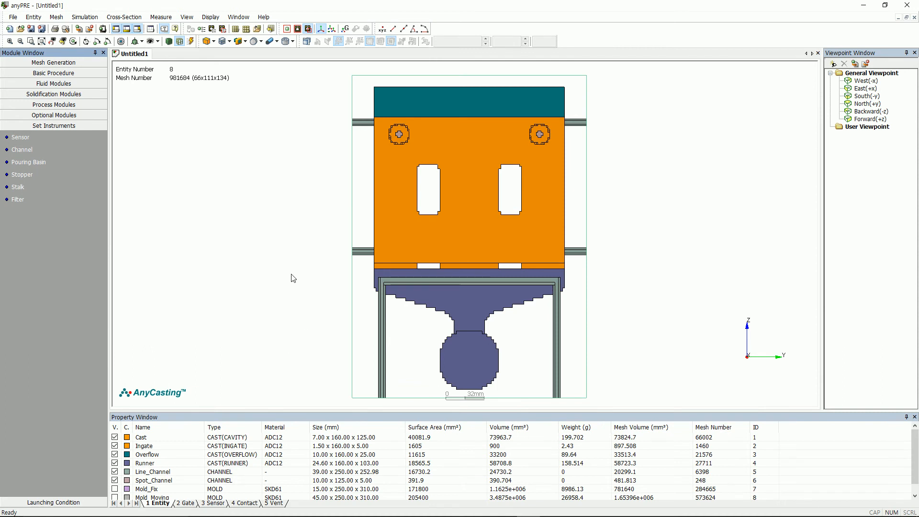
click(21, 138)
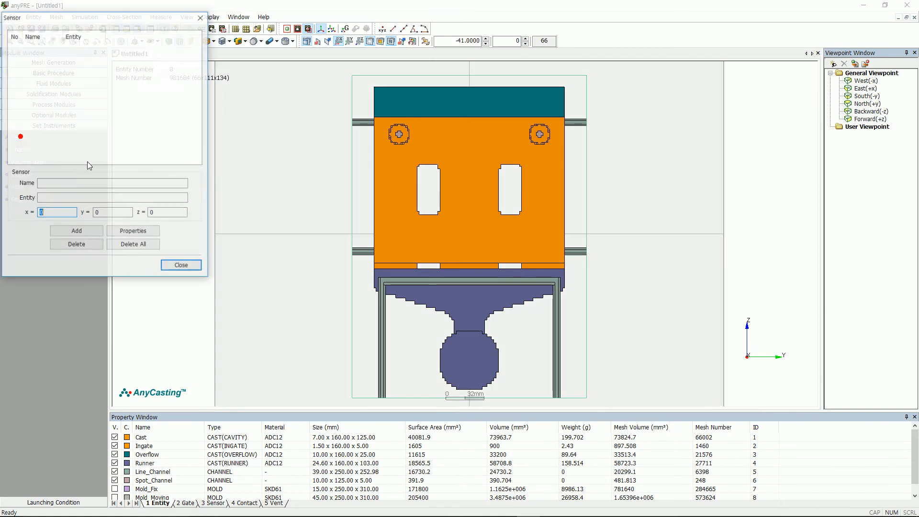
click(334, 248)
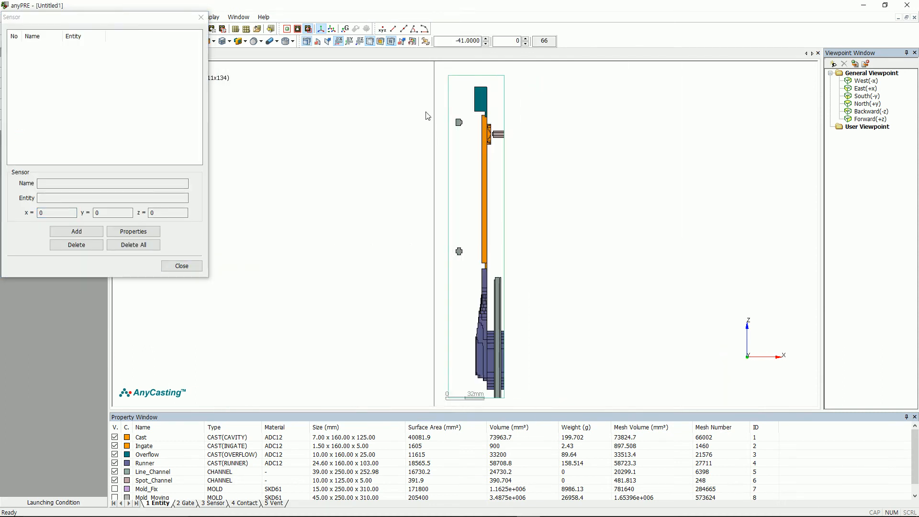
double_click(461, 41)
text(0)
key(Return)
click(360, 218)
key(Home)
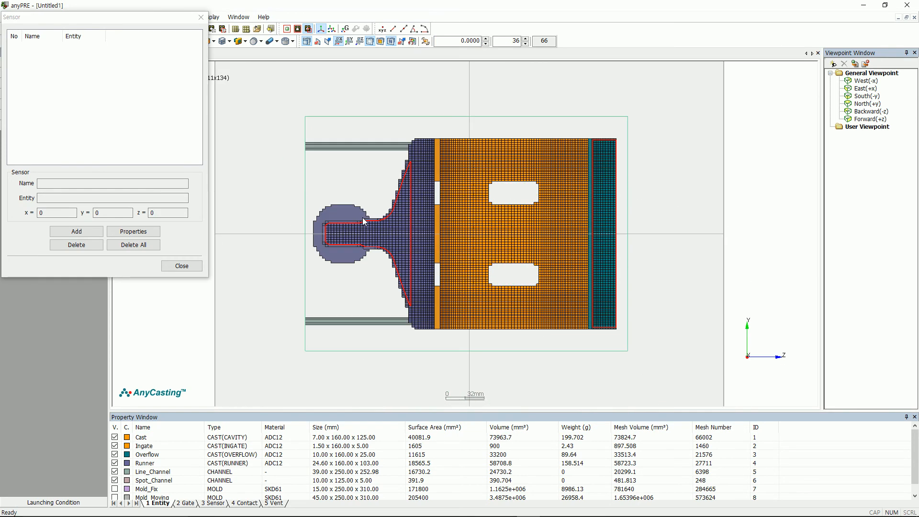
Step: Place three sensors near the casting's centerline, one each in the runner, the cavity and the overflow, and finish the sensor setup
click(420, 225)
click(507, 226)
click(606, 227)
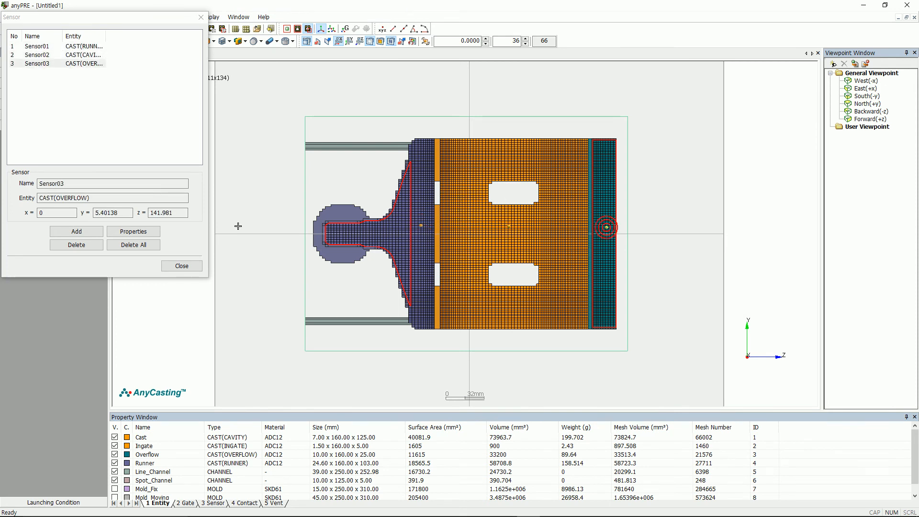
click(181, 266)
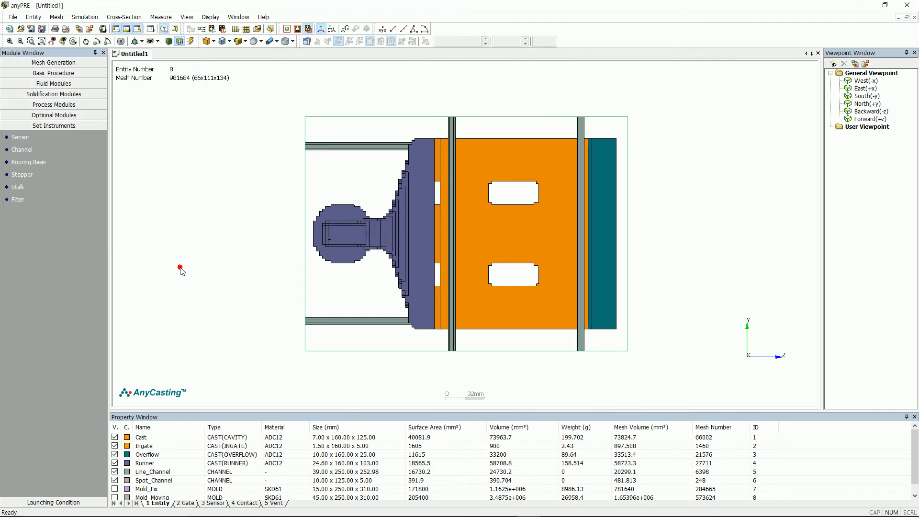
Step: Turn on both cooling channels, Line_Channel and Spot_Channel
click(18, 150)
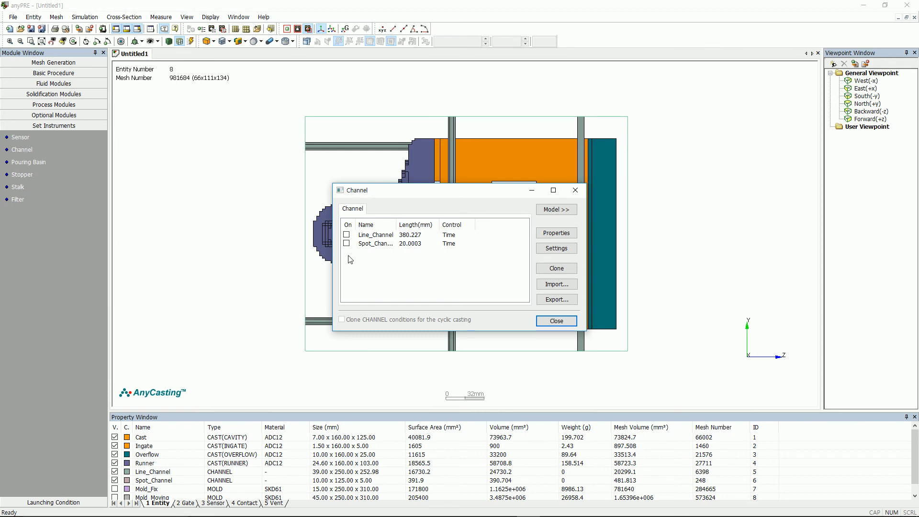
click(346, 234)
click(346, 243)
Step: Add a time-control condition to Line_Channel's time/flux settings with a flow-off time of 1000 seconds
click(401, 244)
click(407, 234)
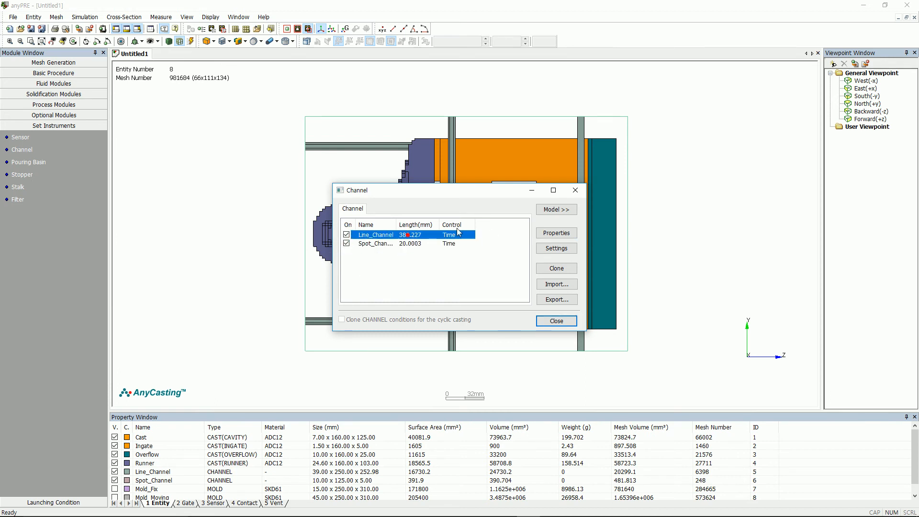
click(564, 234)
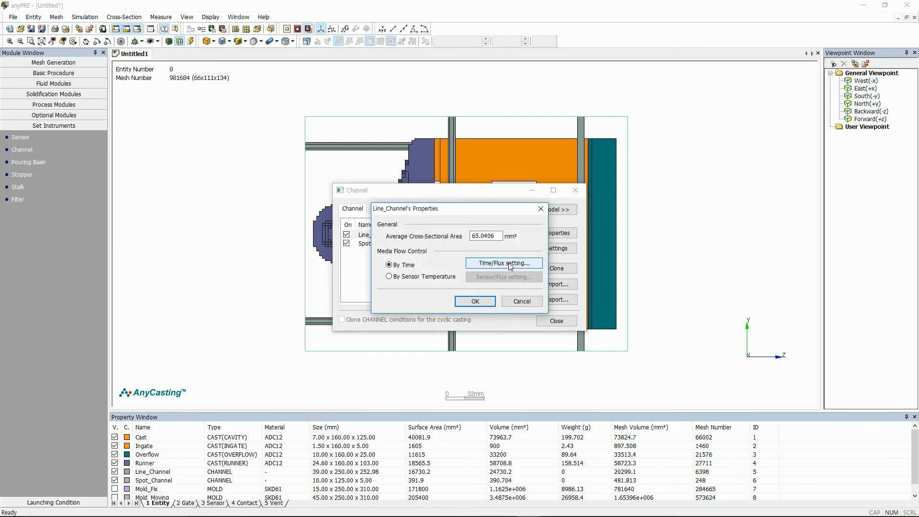
click(510, 266)
click(548, 223)
key(Tab)
text(1000)
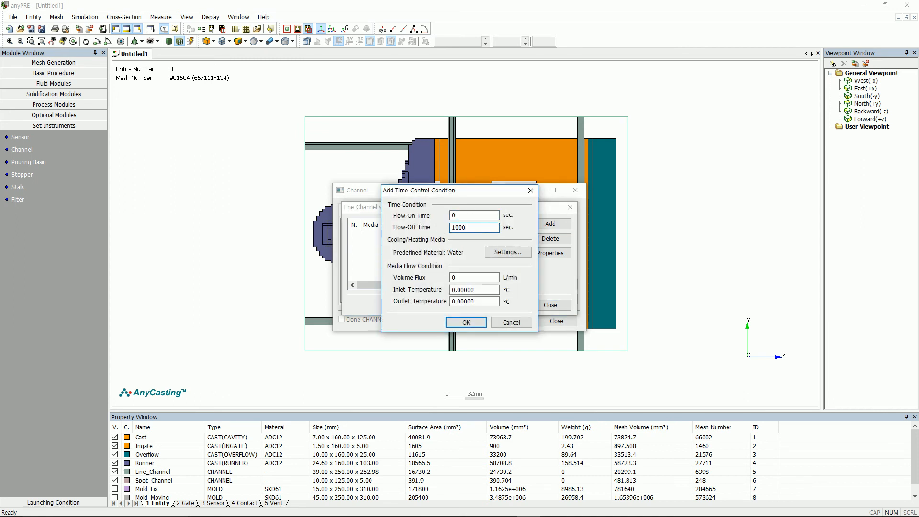
Step: Set Line_Channel's volume flux to 10 L/min, inlet temperature to 25 °C and outlet temperature to 40 °C, and finish the channel setup
double_click(453, 277)
text(10)
key(Tab)
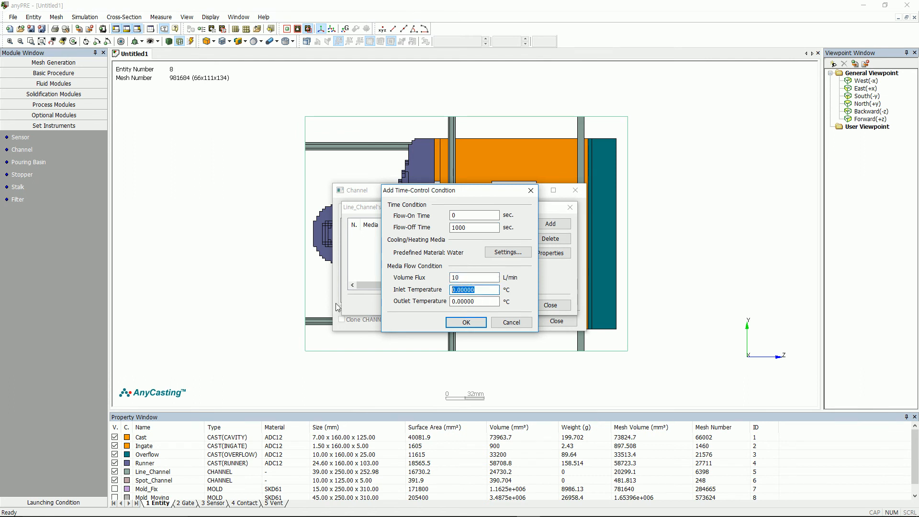
text(25)
key(Tab)
text(40)
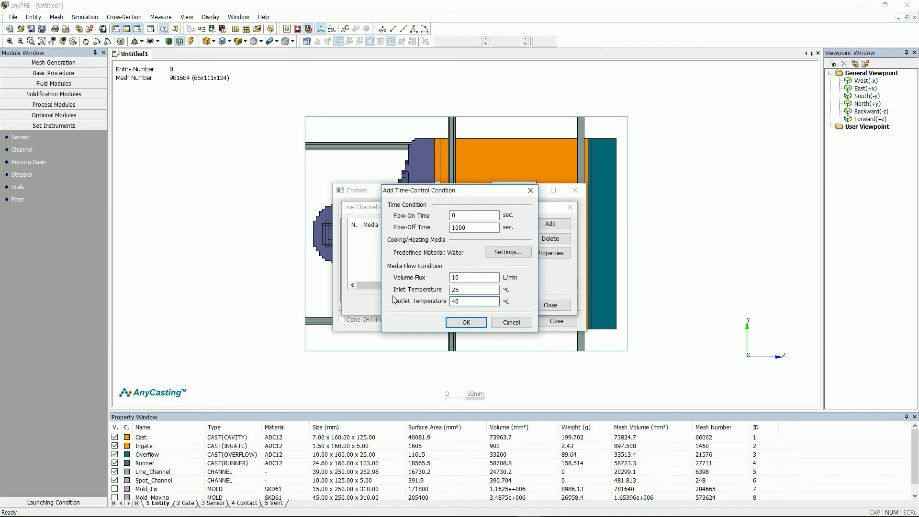
click(455, 321)
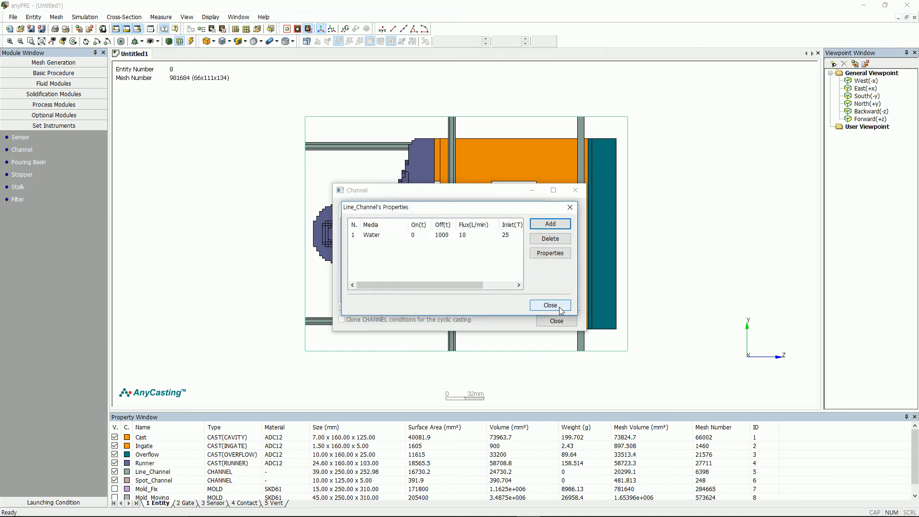
click(549, 305)
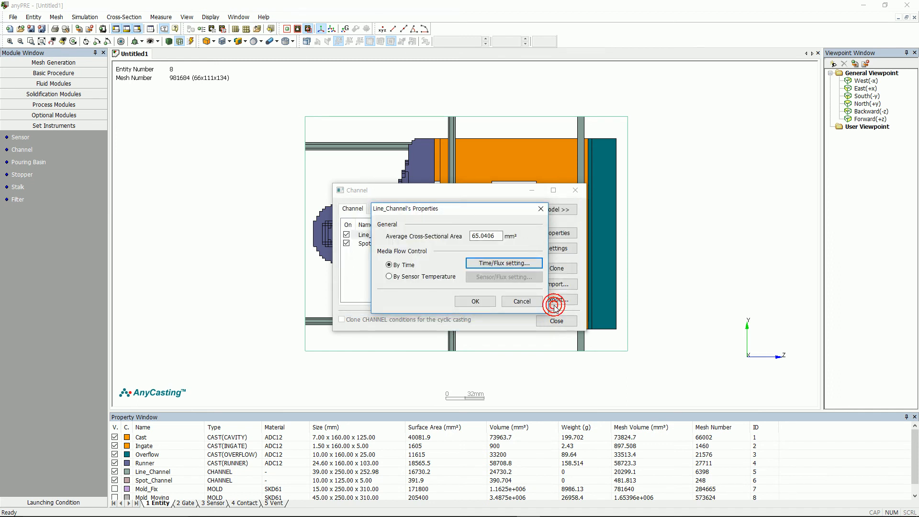
click(476, 301)
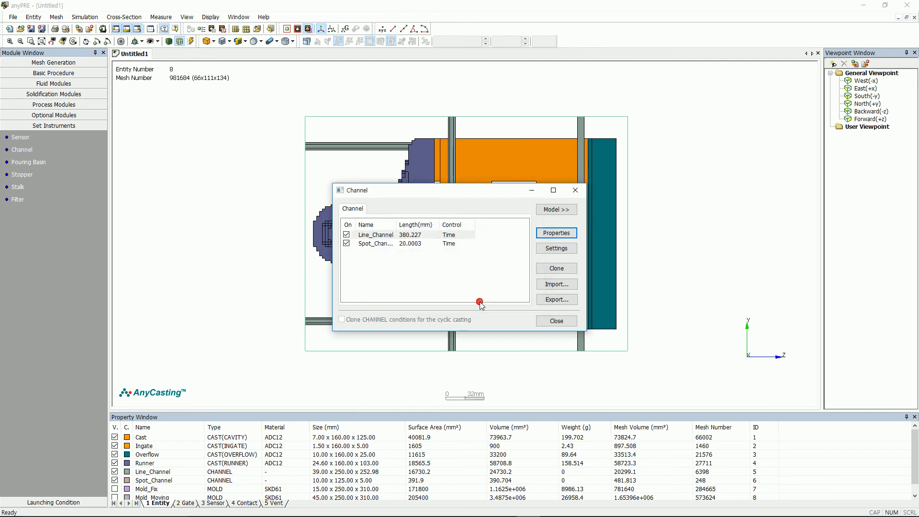
click(556, 321)
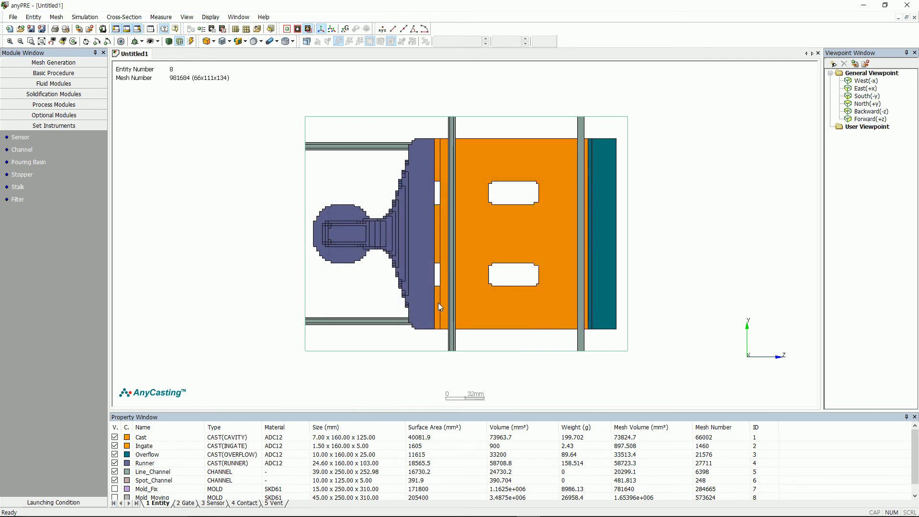
Step: In the launching output conditions, define a filling rate recording series starting at 0% with an interval of 1
click(27, 498)
click(46, 158)
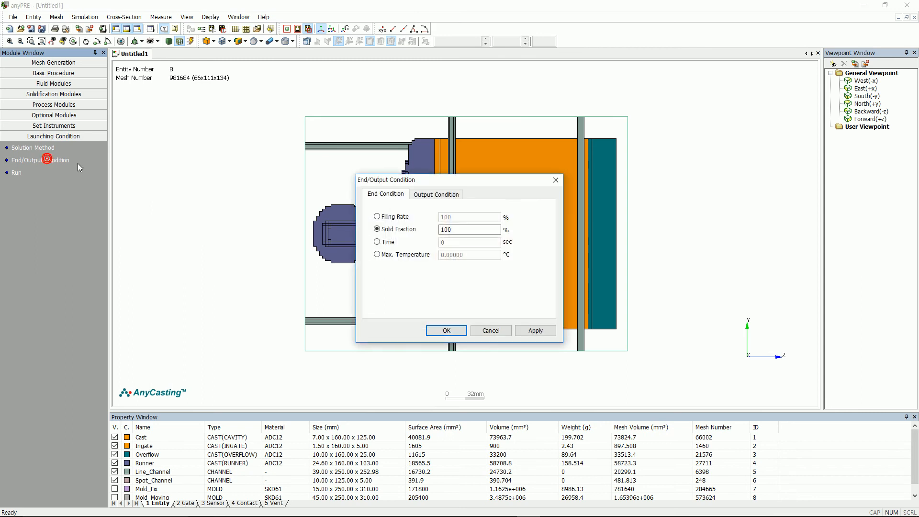
click(421, 195)
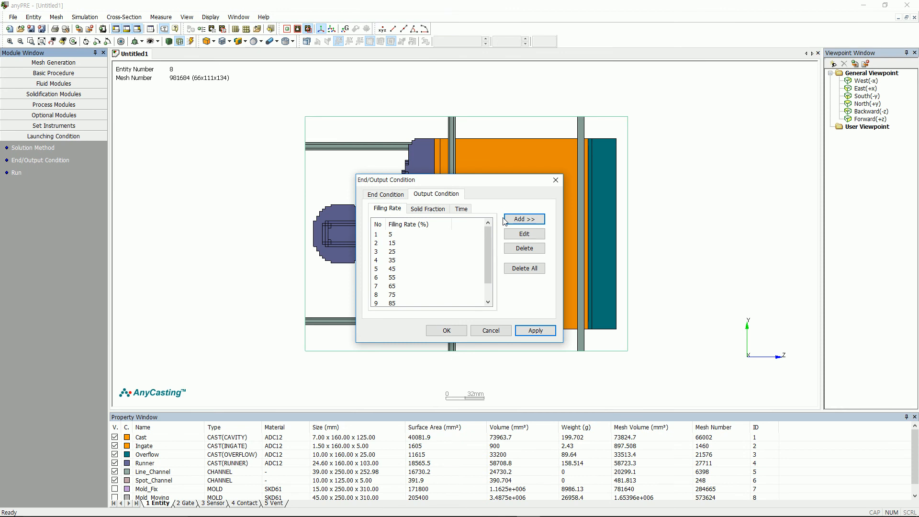
click(527, 219)
click(586, 230)
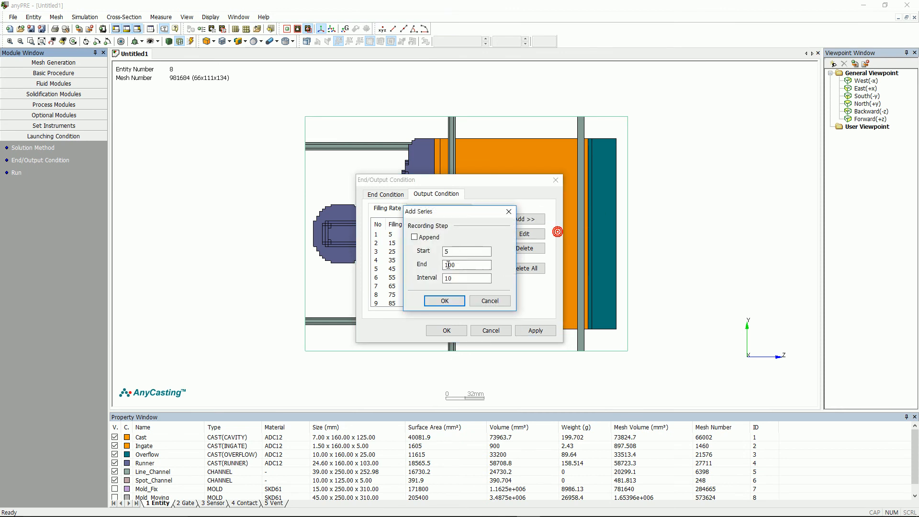
double_click(466, 252)
text(0)
double_click(452, 278)
click(456, 303)
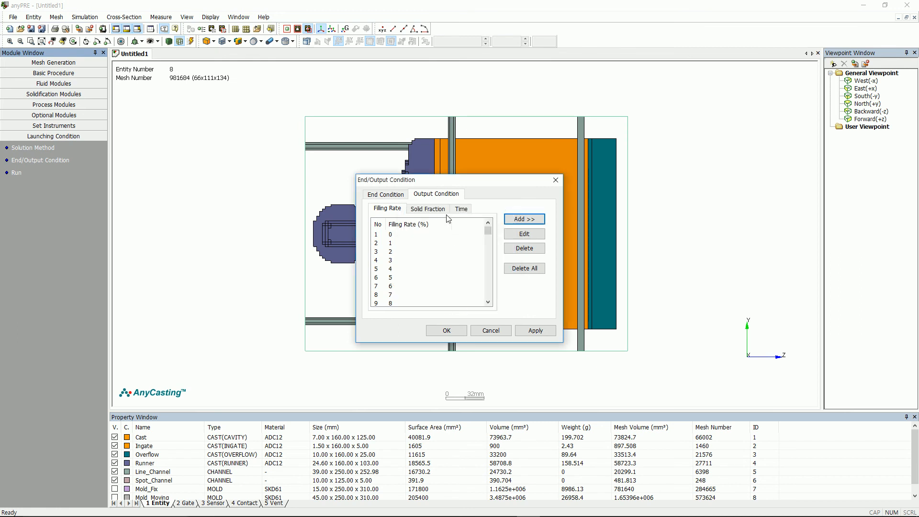
Step: Define a solid fraction output series starting at 0% with an interval of 1, and apply and confirm the end/output conditions
click(437, 208)
click(530, 219)
click(562, 230)
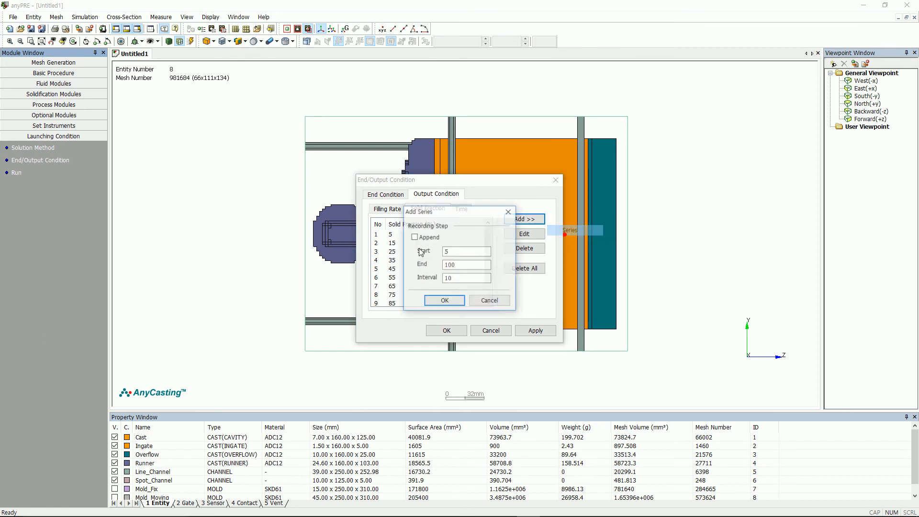
double_click(478, 252)
text(0)
double_click(452, 278)
text(1)
click(455, 306)
click(541, 330)
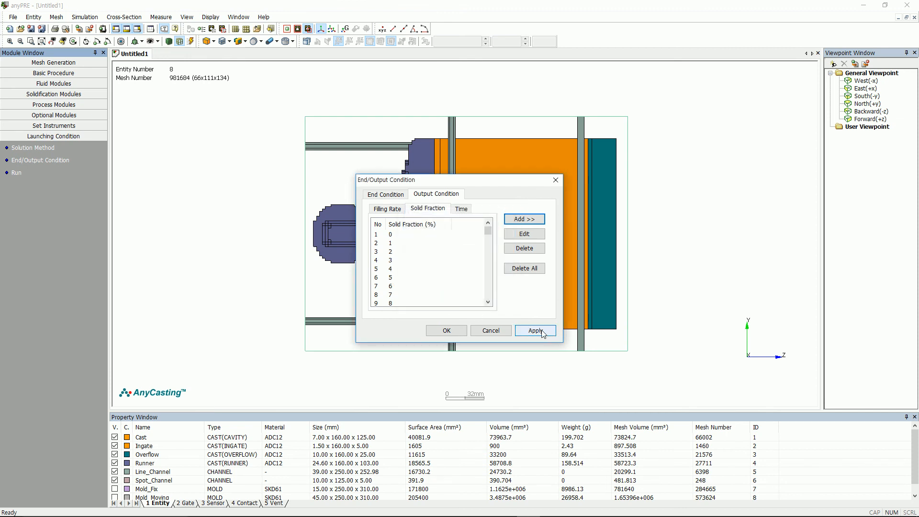
click(446, 330)
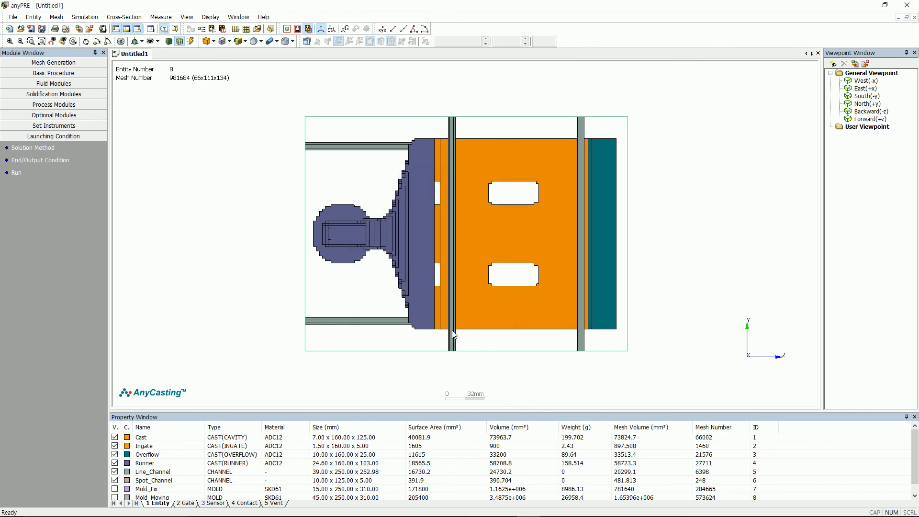